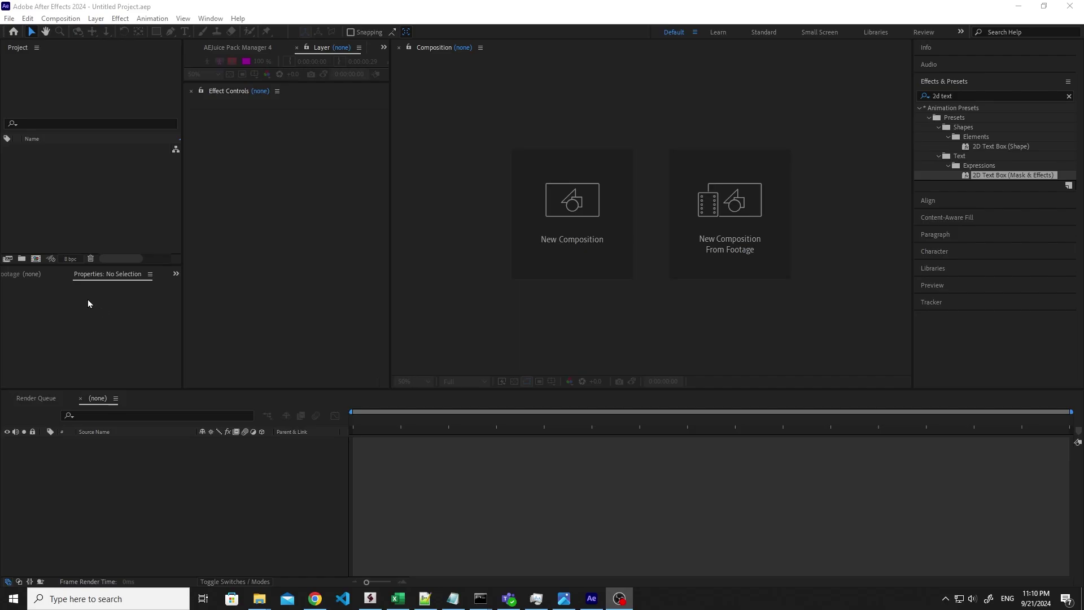
Start a new composition to bring up Composition Settings for Comp 1 (HD 1920x1080, 24 fps)
{"action": "left_click", "coordinate": [35, 259]}
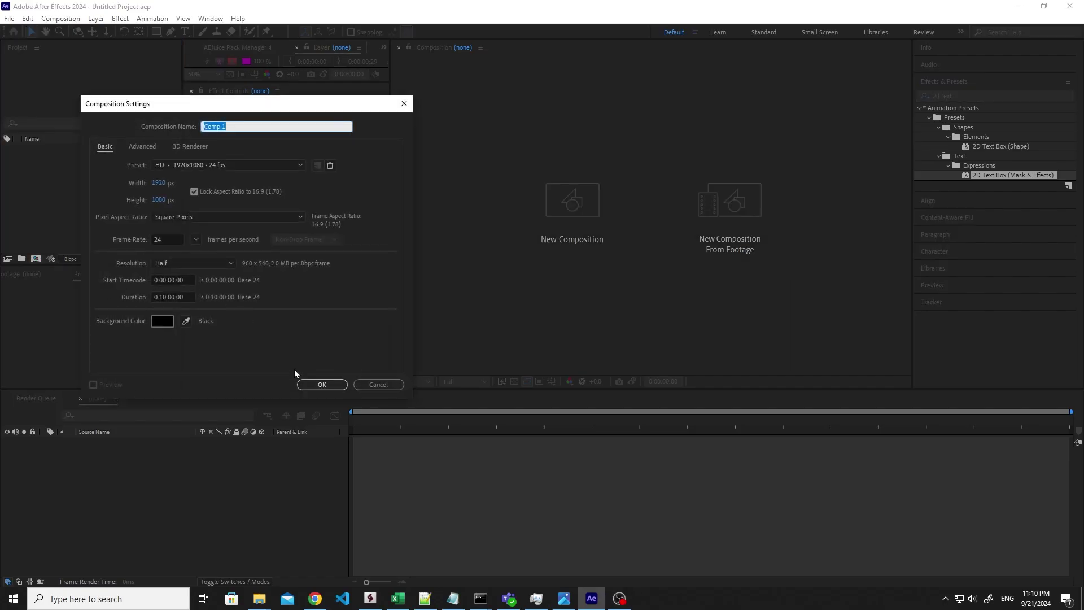
Create Comp 1 and add a text layer reading '2D TEXT BOX PRESET'
{"action": "left_click", "coordinate": [315, 383]}
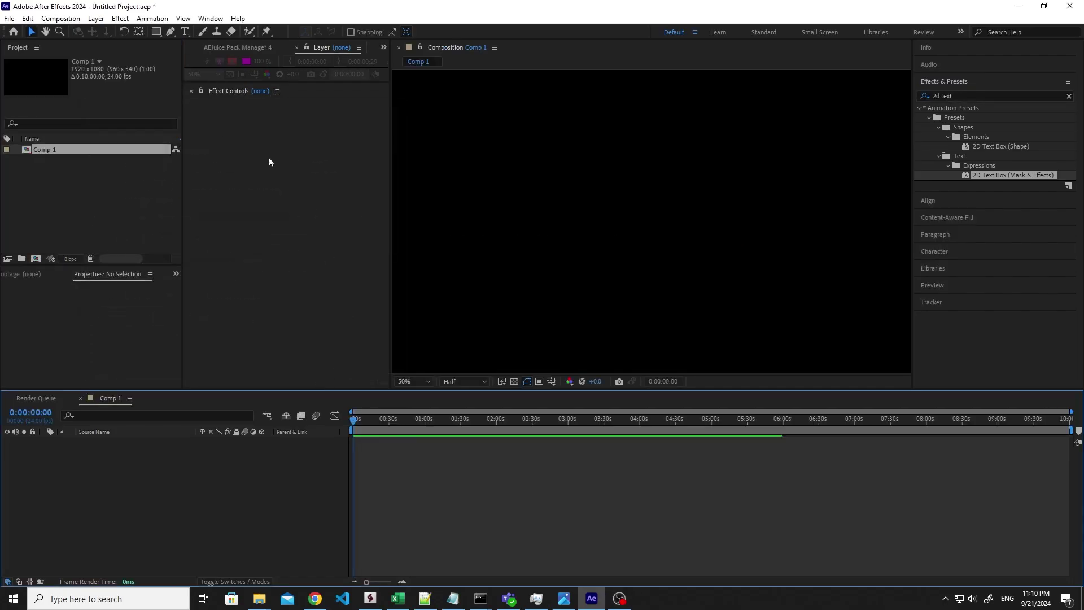
{"action": "left_click", "coordinate": [184, 31]}
{"action": "left_click", "coordinate": [546, 228]}
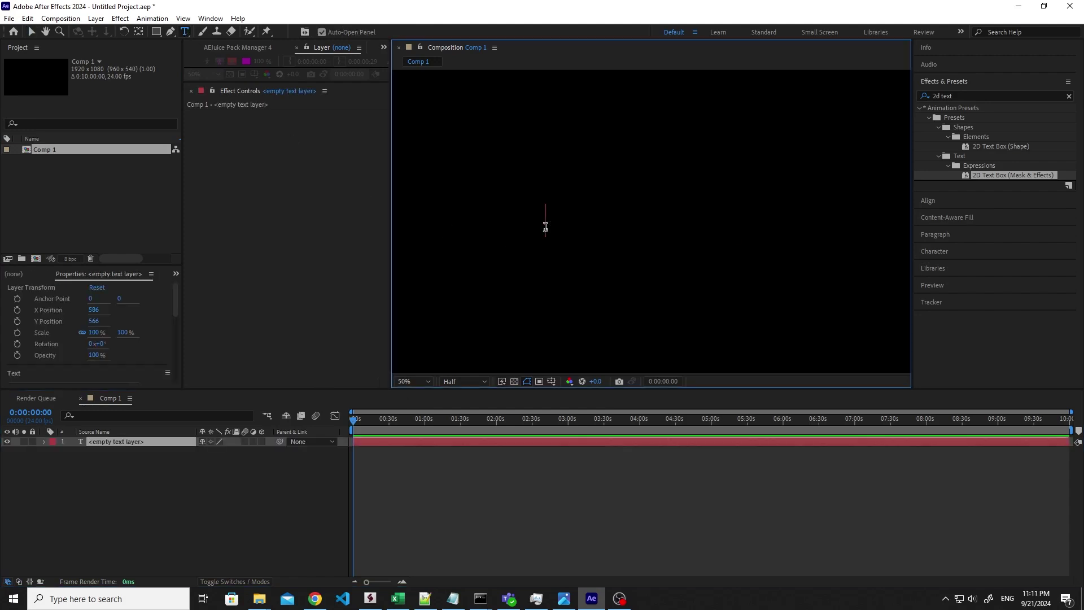
{"action": "type", "text": "2D TEXT "}
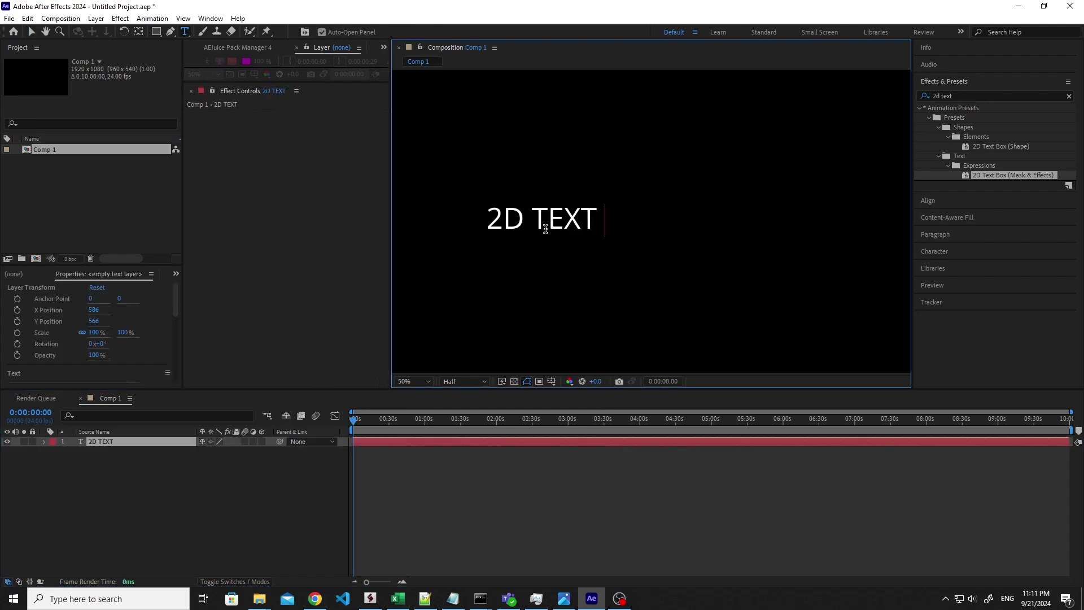
{"action": "type", "text": "BOX PRESET"}
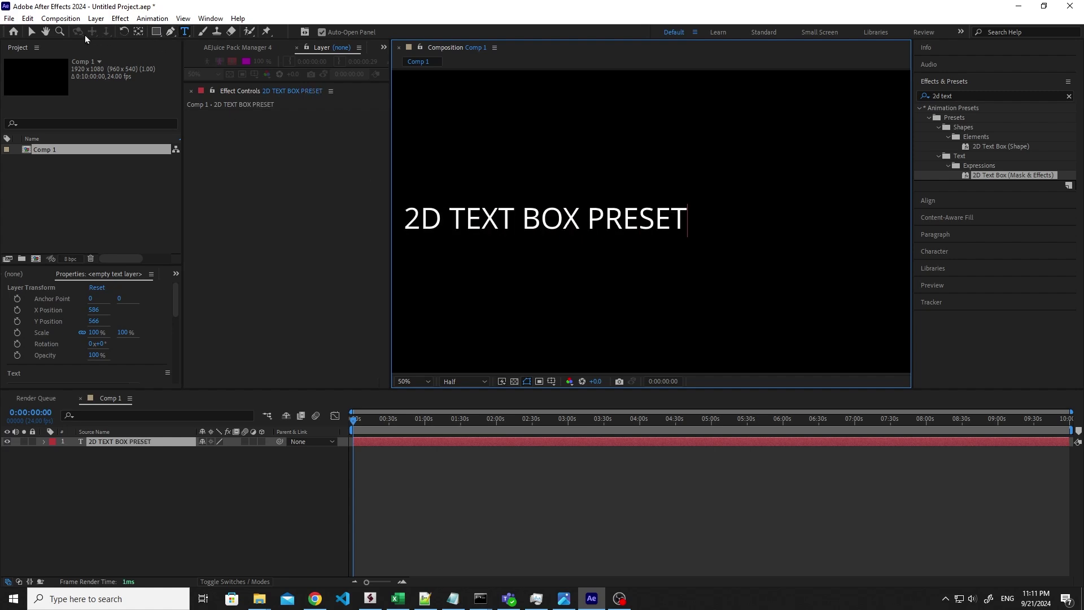
{"action": "left_click", "coordinate": [31, 31]}
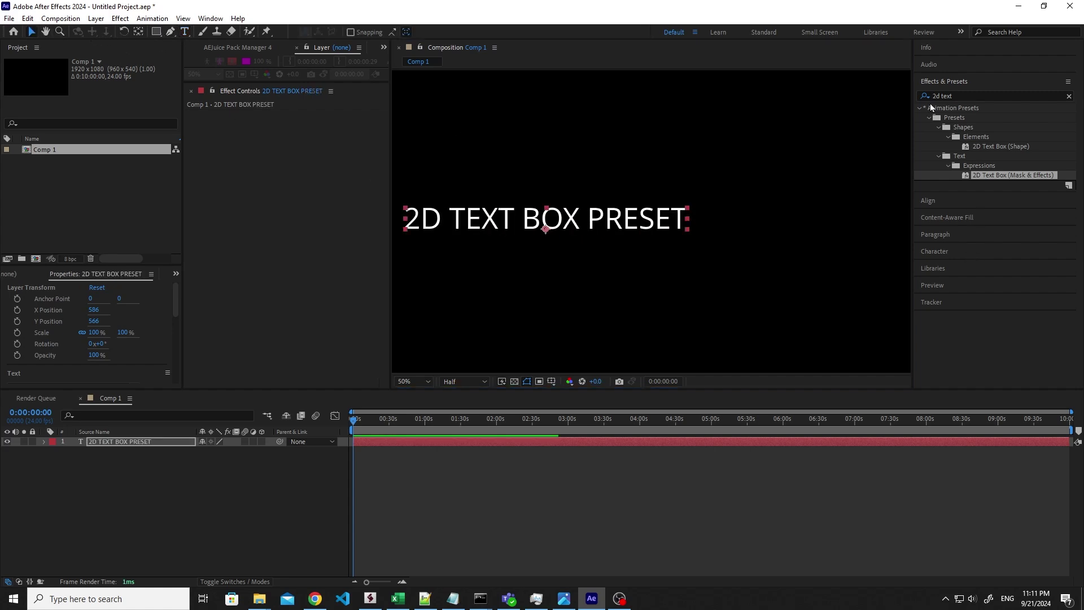
Centre the text layer horizontally and vertically in the composition
{"action": "left_click", "coordinate": [943, 203]}
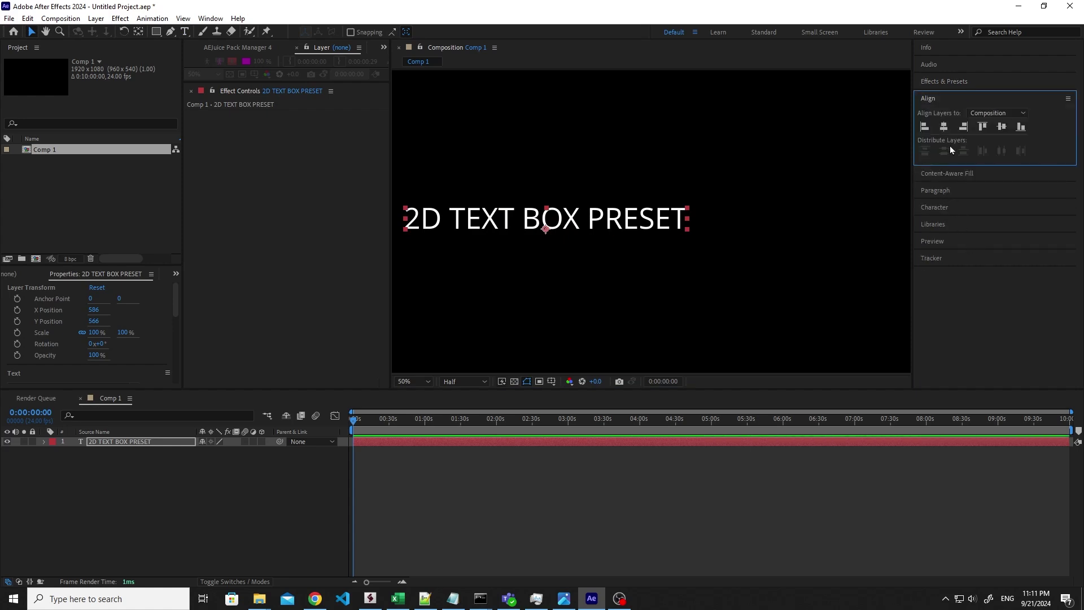
{"action": "left_click", "coordinate": [944, 127]}
{"action": "left_click", "coordinate": [1002, 127]}
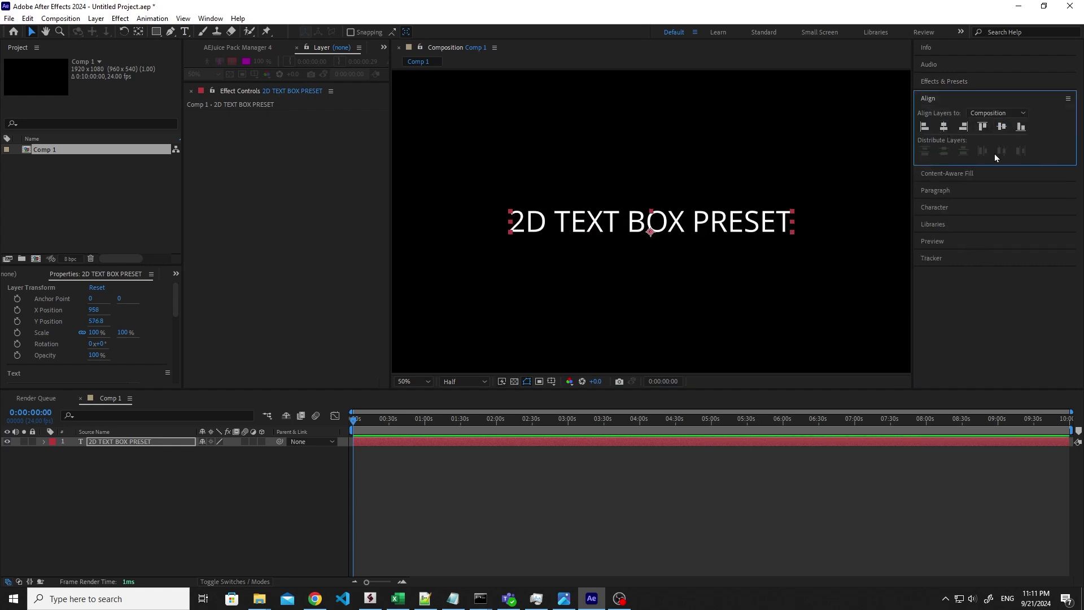
{"action": "left_click", "coordinate": [932, 79]}
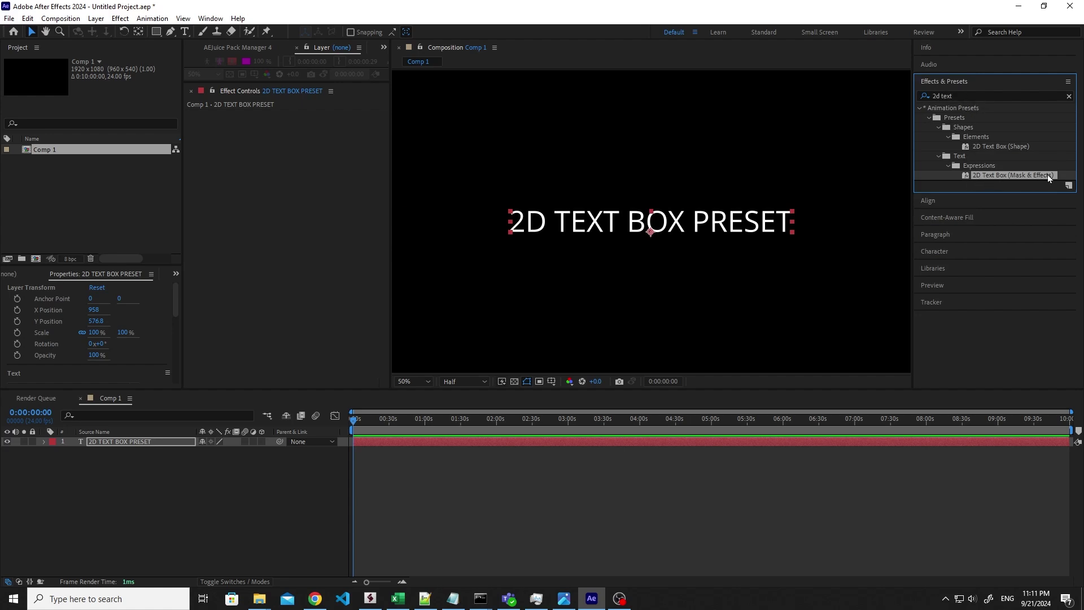
Apply the 2D Text Box (Mask & Effects) preset, keeping Measure Text at During Whole Comp
{"action": "double_click", "coordinate": [982, 174]}
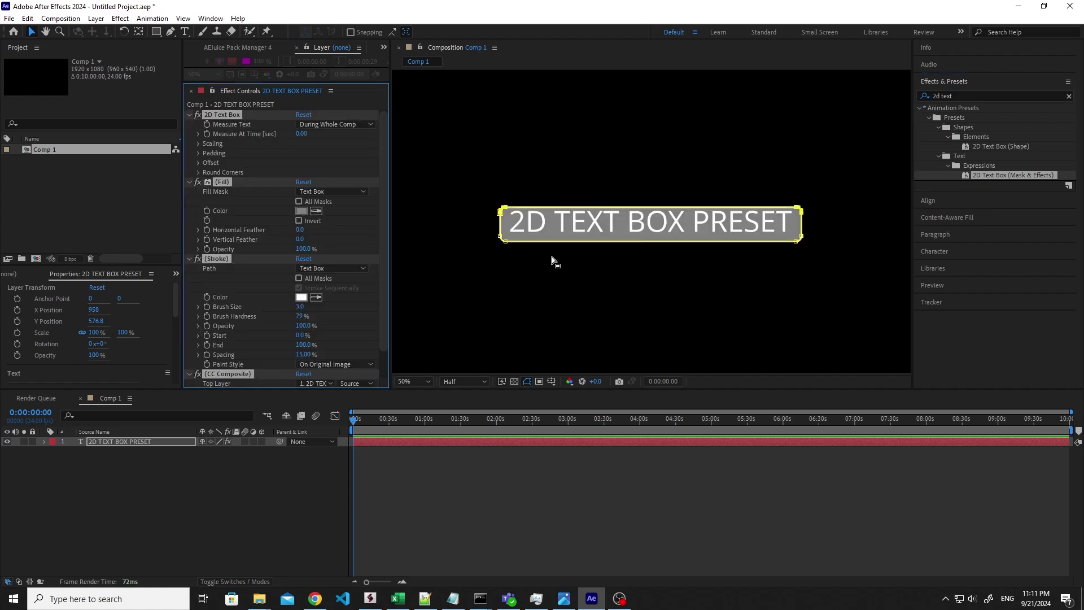
{"action": "left_click", "coordinate": [270, 512]}
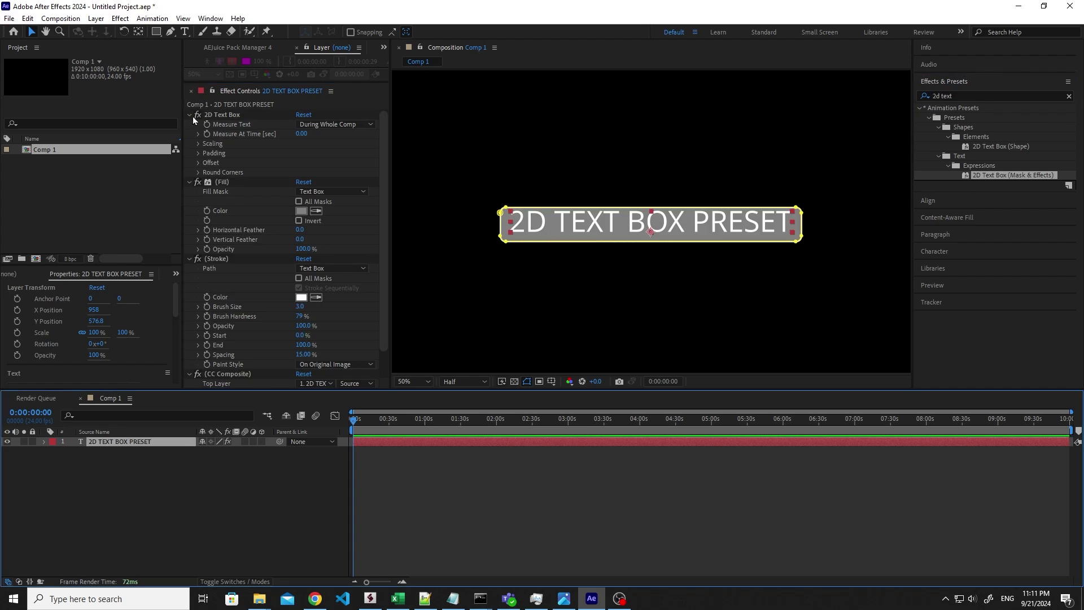
{"action": "scroll", "coordinate": [261, 197], "scroll_direction": "down", "scroll_amount": 1}
{"action": "scroll", "coordinate": [261, 199], "scroll_direction": "up", "scroll_amount": 1}
{"action": "left_click", "coordinate": [333, 125]}
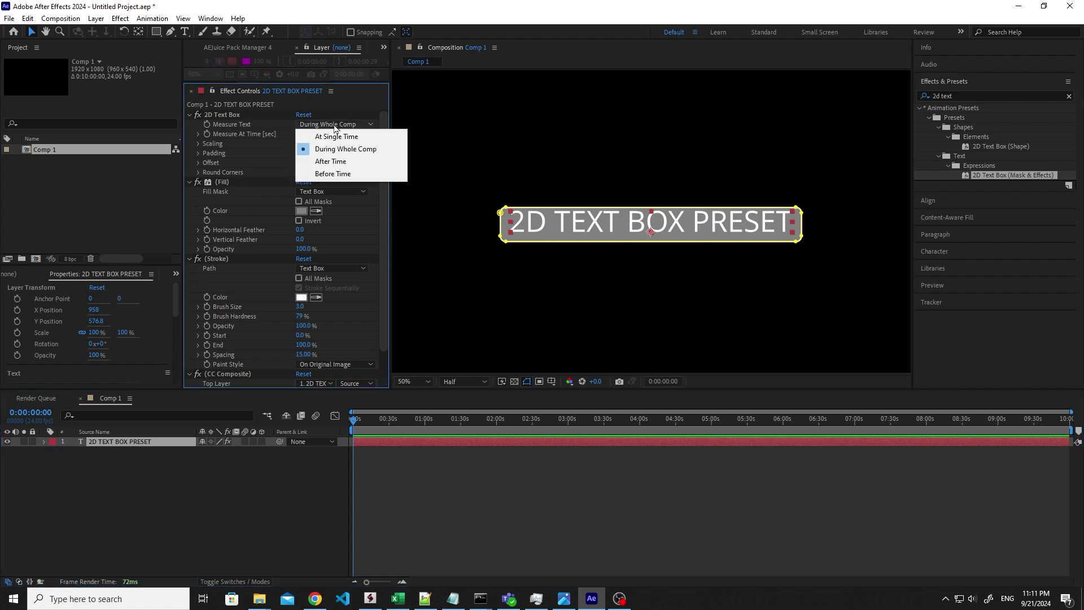
{"action": "left_click", "coordinate": [282, 121]}
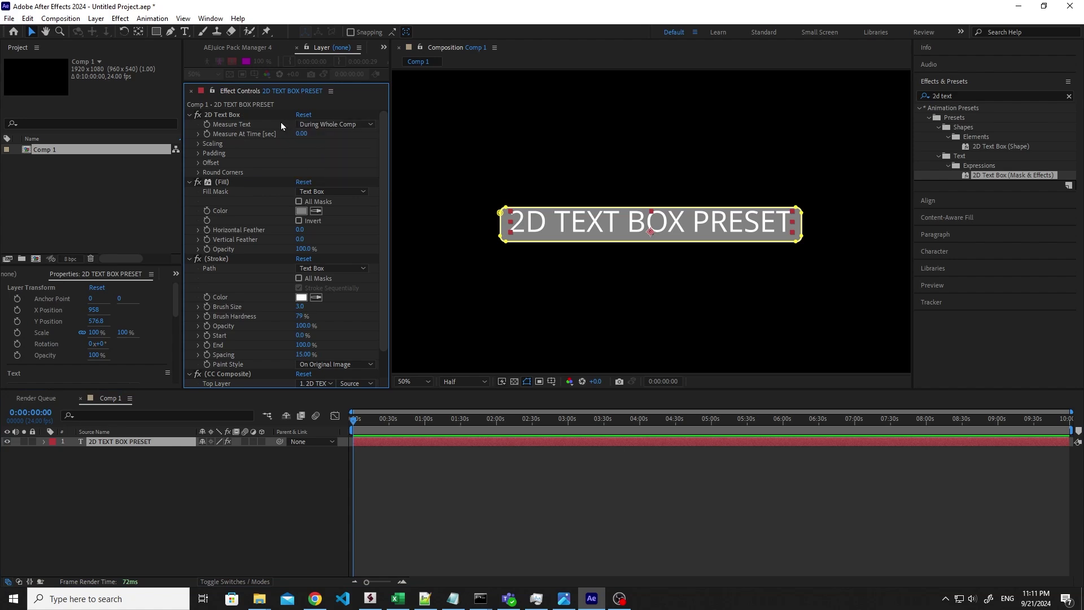
Set the box Scale X to 133%, keeping Uniform Scale and the Center scale origin
{"action": "left_click", "coordinate": [198, 143]}
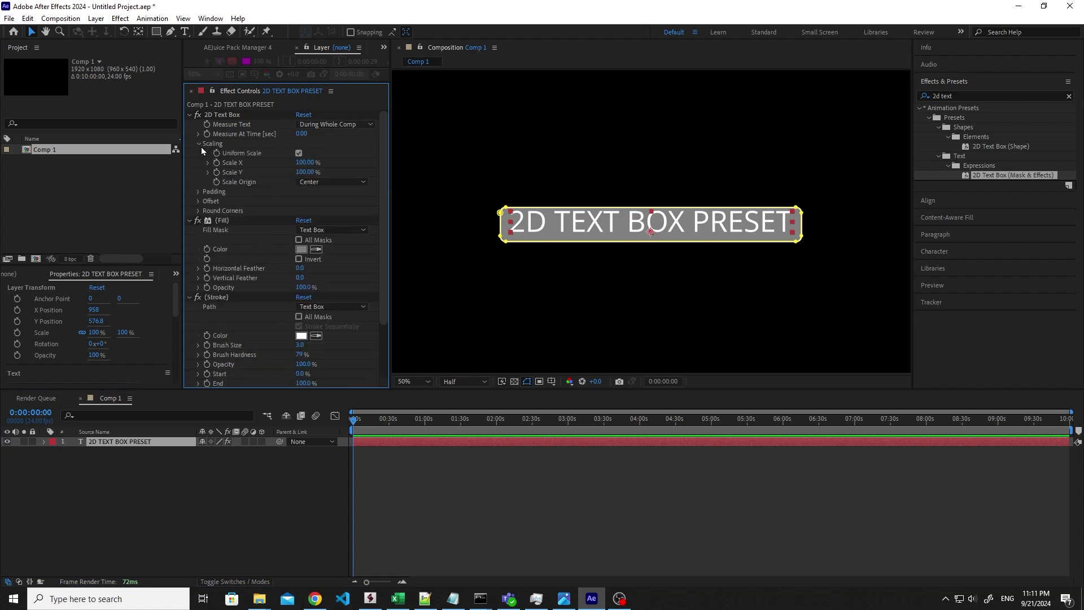
{"action": "left_click_drag", "start_coordinate": [303, 163], "coordinate": [329, 161]}
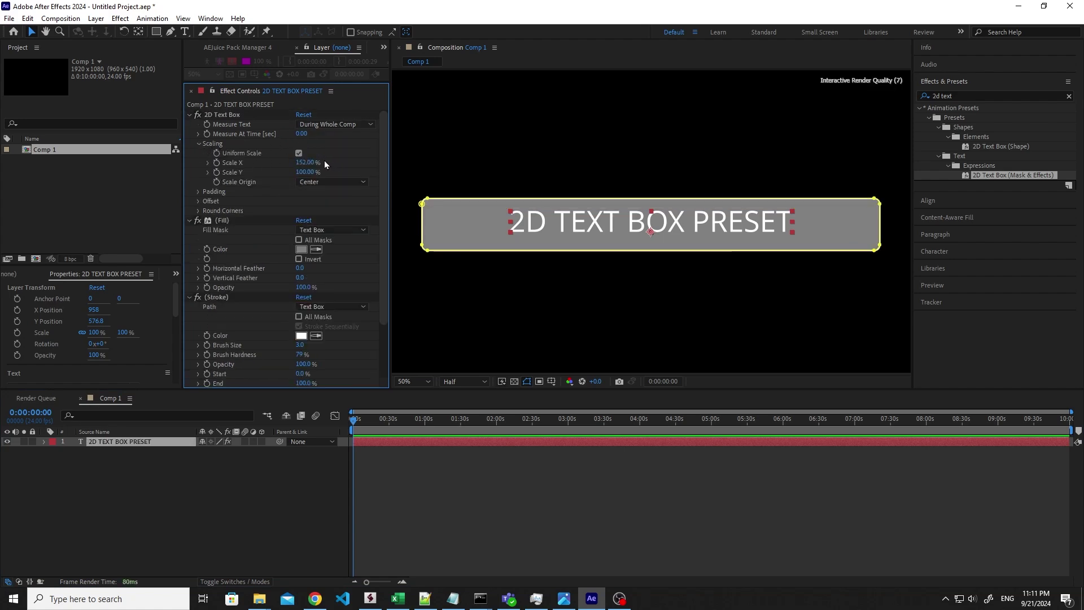
{"action": "left_click_drag", "start_coordinate": [301, 161], "coordinate": [293, 162]}
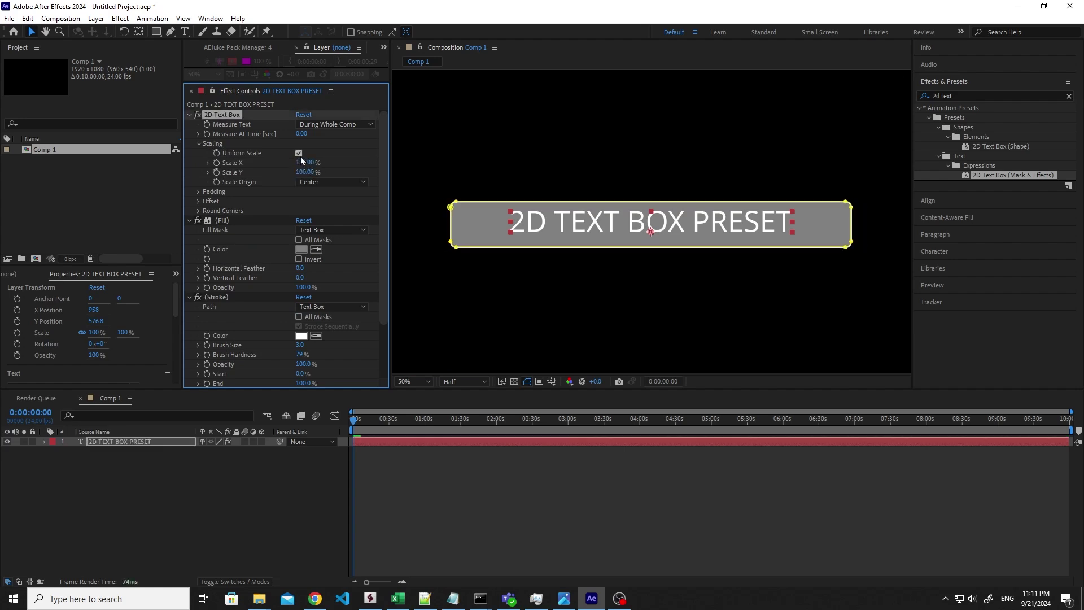
{"action": "left_click", "coordinate": [298, 153]}
{"action": "left_click_drag", "start_coordinate": [297, 171], "coordinate": [303, 172]}
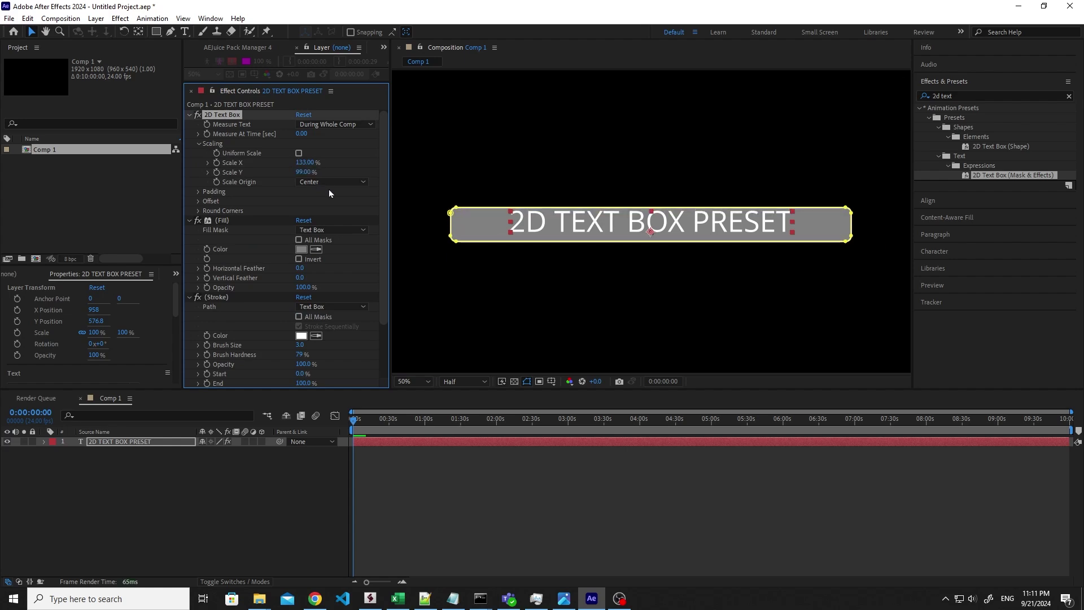
{"action": "key", "text": "ctrl+z"}
{"action": "key", "text": "ctrl+z"}
{"action": "key", "text": "ctrl+z"}
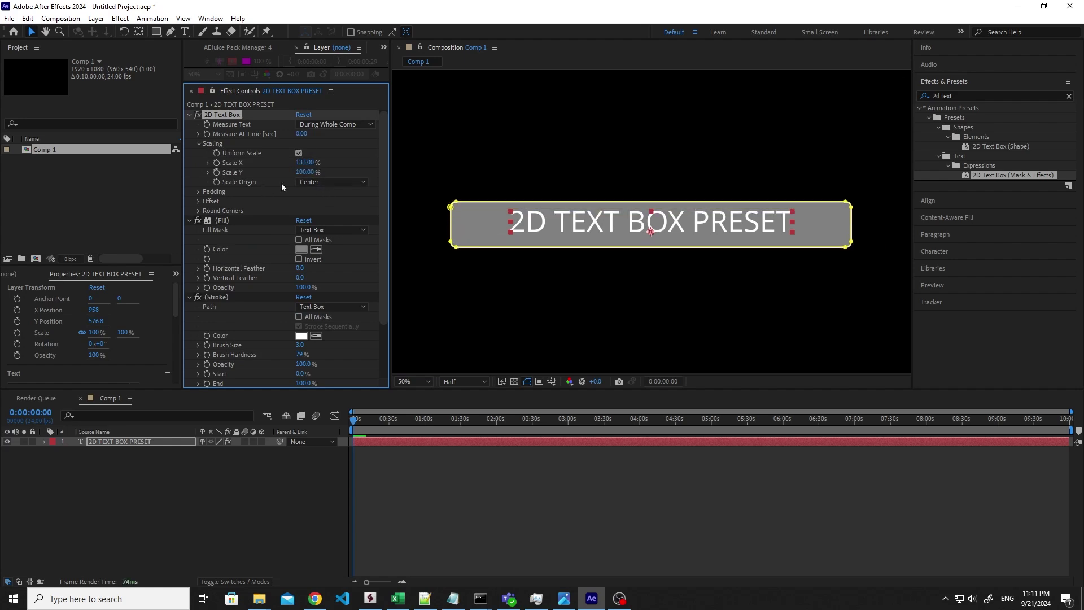
{"action": "left_click", "coordinate": [316, 182]}
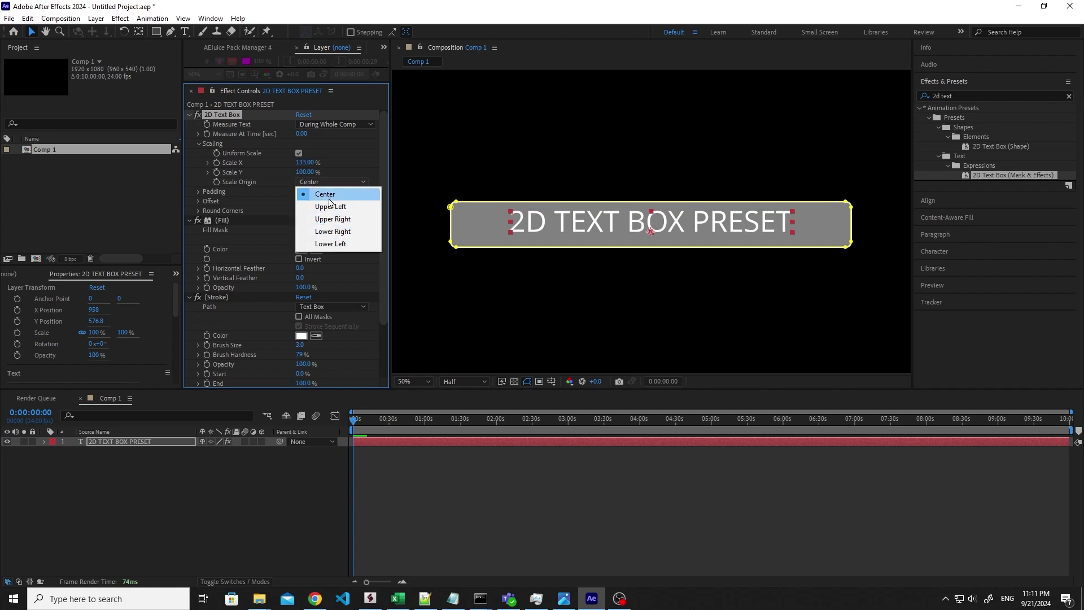
{"action": "left_click", "coordinate": [291, 184]}
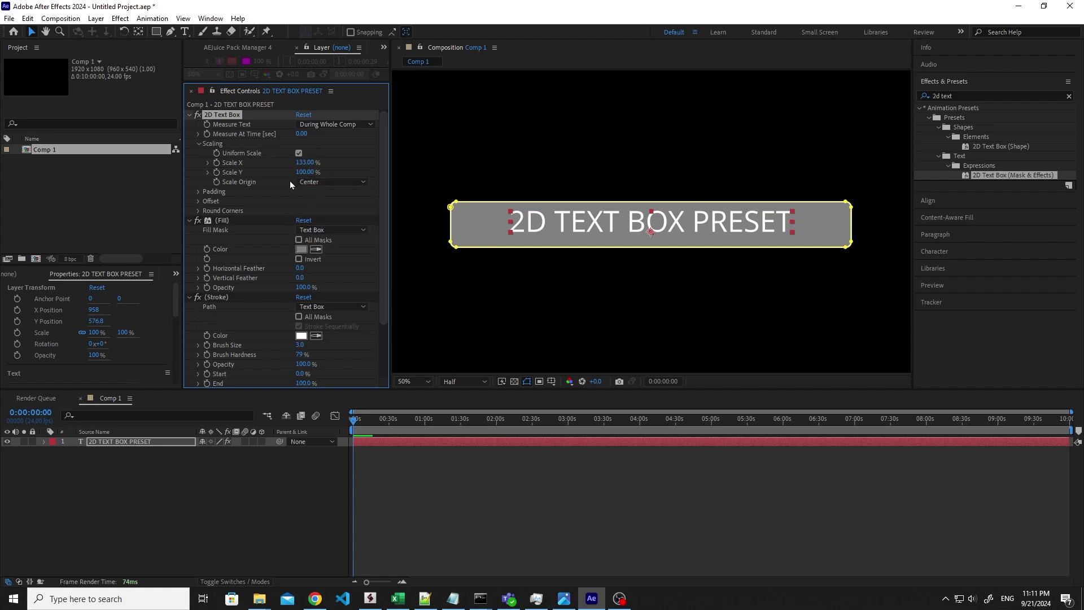
{"action": "left_click", "coordinate": [198, 144]}
{"action": "left_click", "coordinate": [198, 154]}
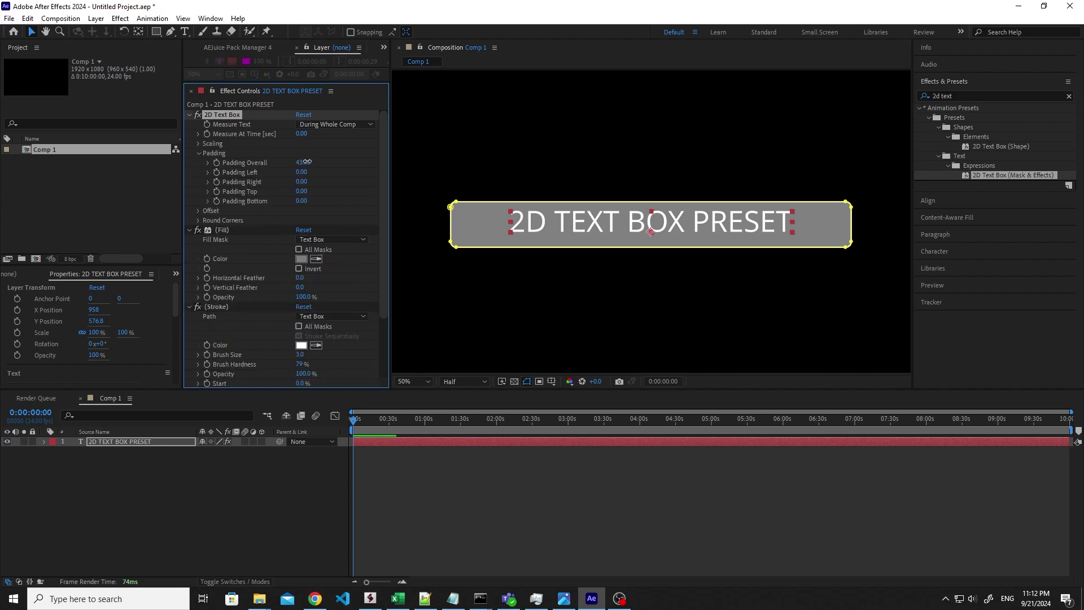
Set overall padding to 45, briefly trying a 216 px leading 2 then undoing it
{"action": "left_click_drag", "start_coordinate": [307, 162], "coordinate": [305, 161]}
{"action": "double_click", "coordinate": [544, 226]}
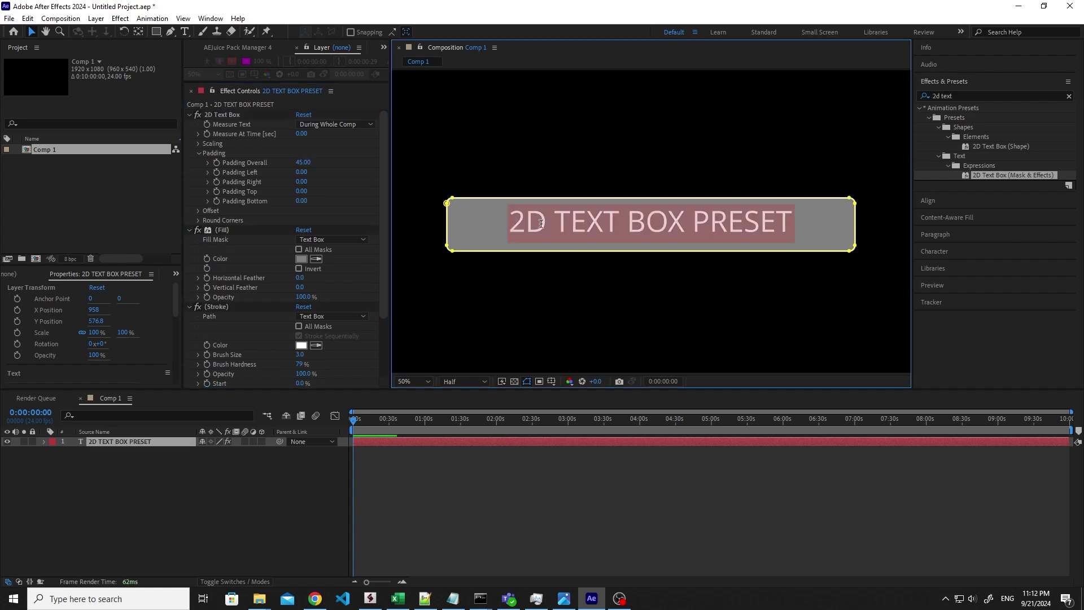
{"action": "left_click", "coordinate": [531, 221]}
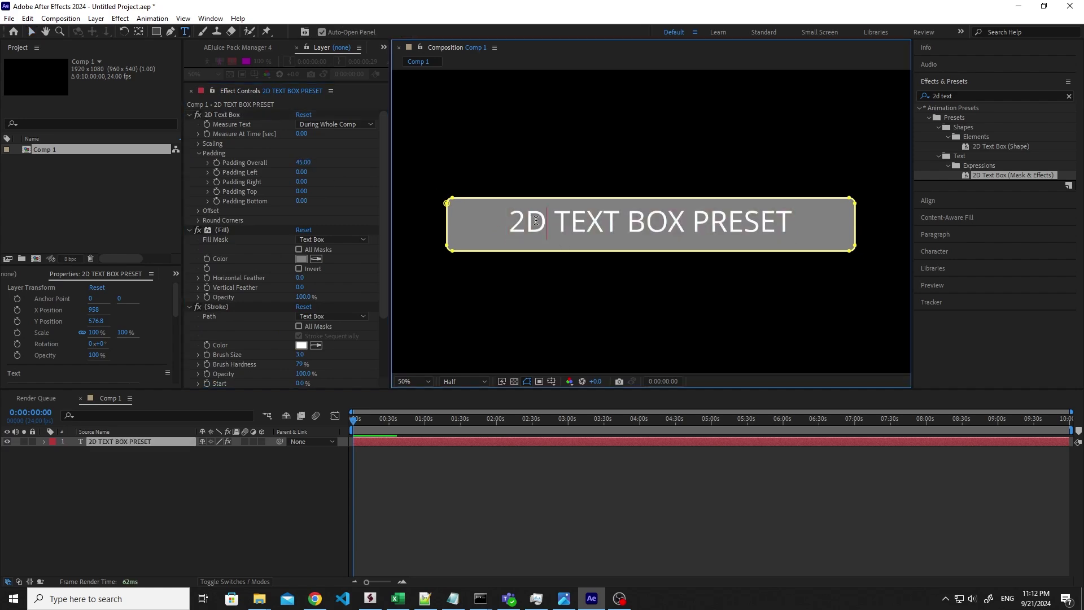
{"action": "left_click_drag", "start_coordinate": [529, 220], "coordinate": [516, 220]}
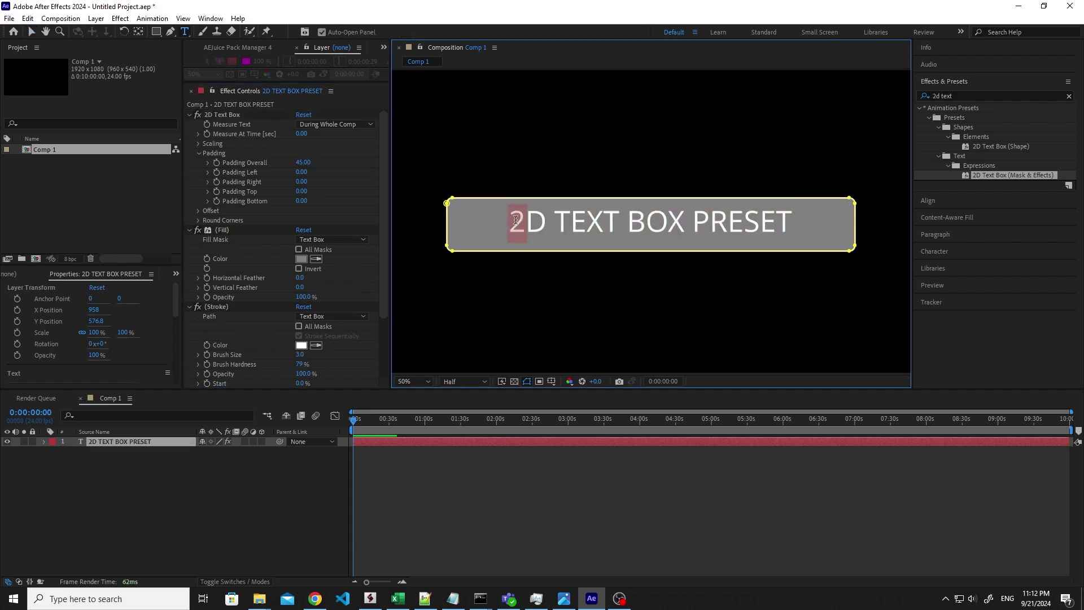
{"action": "left_click", "coordinate": [958, 255]}
{"action": "left_click_drag", "start_coordinate": [923, 199], "coordinate": [1000, 196]}
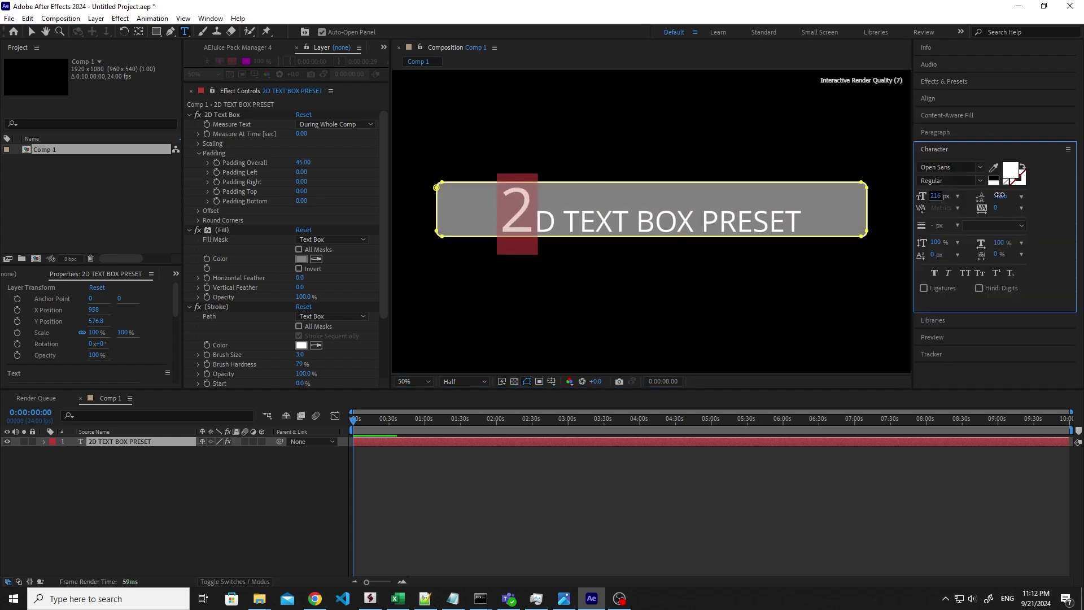
{"action": "key", "text": "ctrl+z"}
Pull the box's left edge in with Padding Left at -94
{"action": "left_click", "coordinate": [222, 114]}
{"action": "left_click_drag", "start_coordinate": [302, 171], "coordinate": [242, 173]}
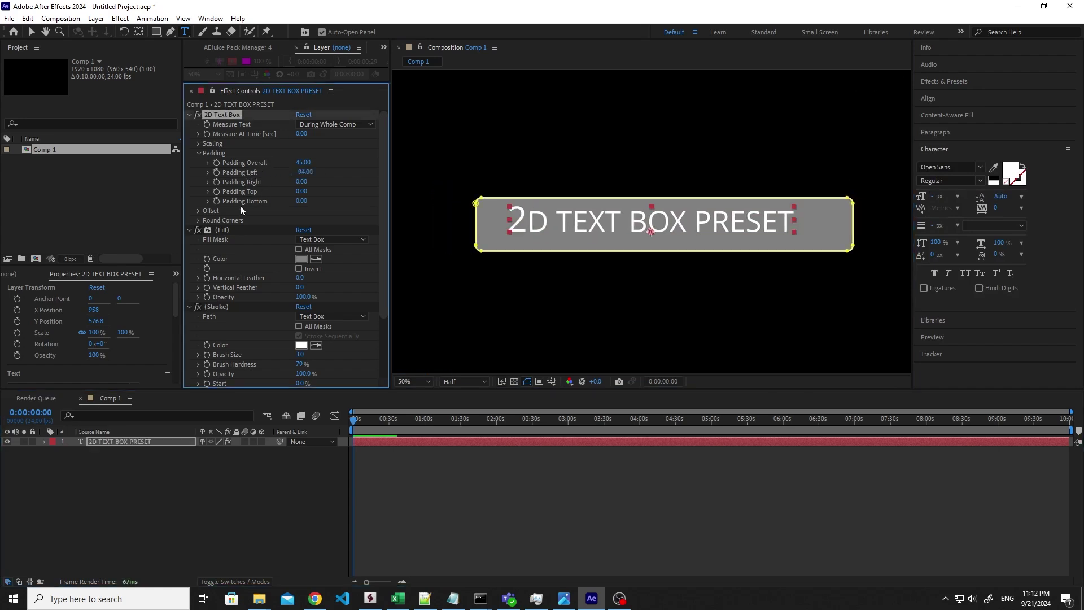
{"action": "left_click", "coordinate": [198, 154]}
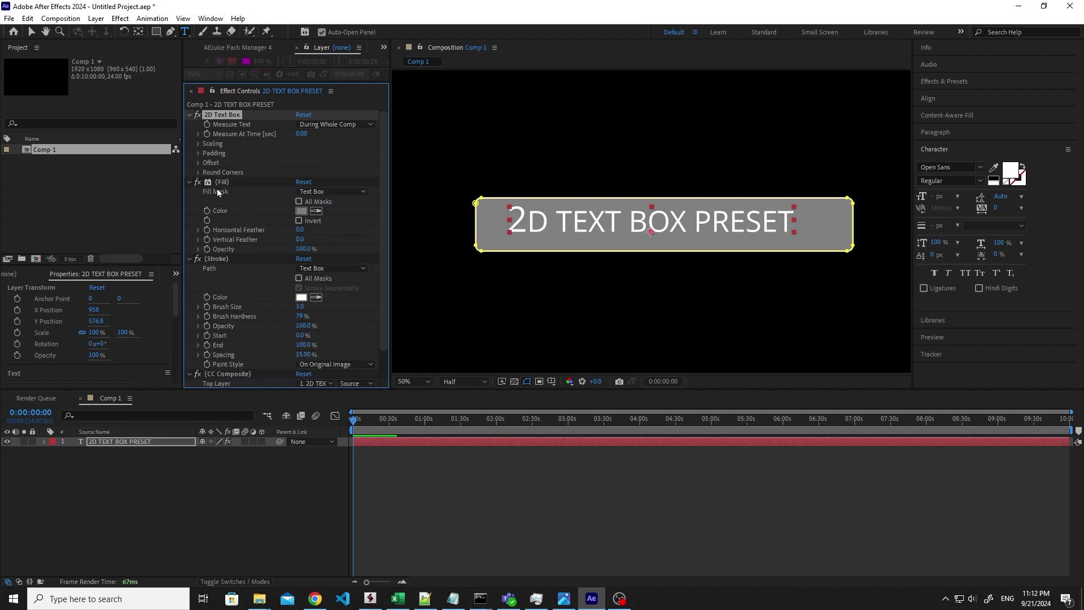
Offset the text box to X -3, Y -12 and open the grey (808080) Fill colour picker
{"action": "left_click", "coordinate": [198, 163]}
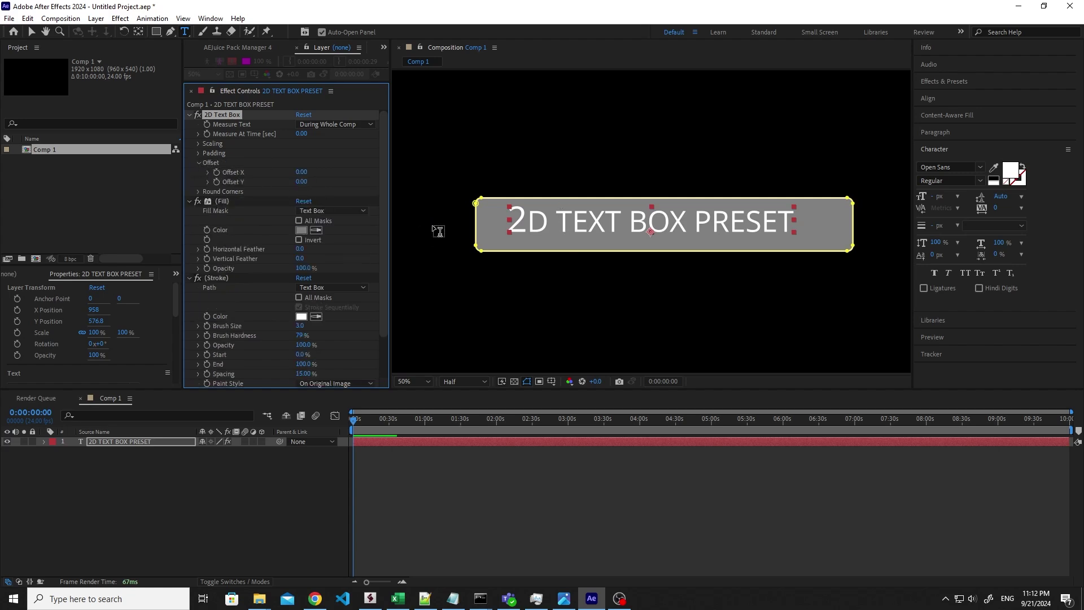
{"action": "left_click_drag", "start_coordinate": [302, 181], "coordinate": [298, 172]}
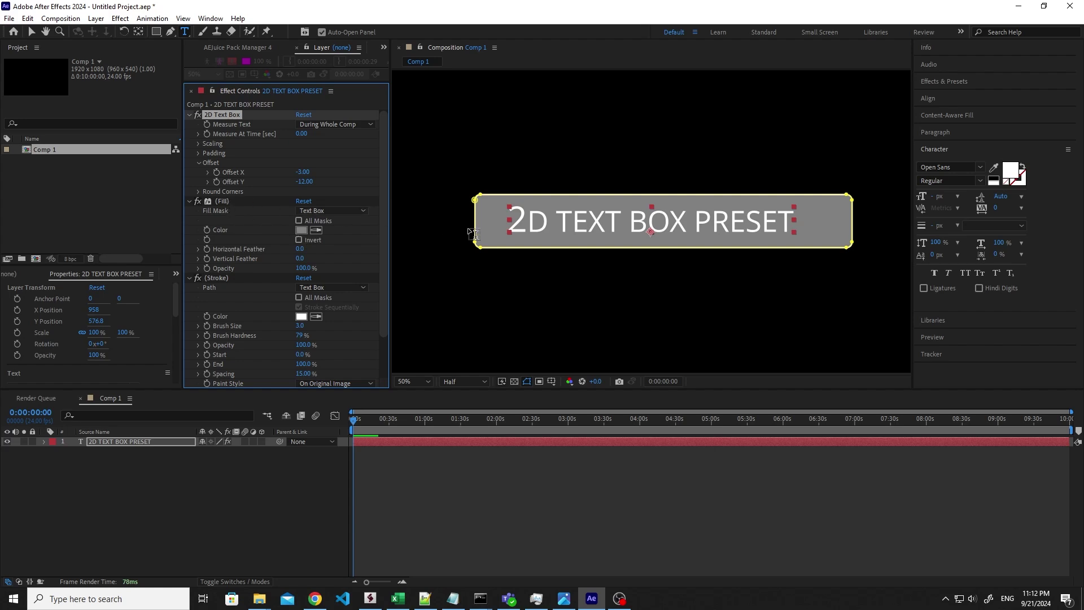
{"action": "left_click", "coordinate": [301, 229]}
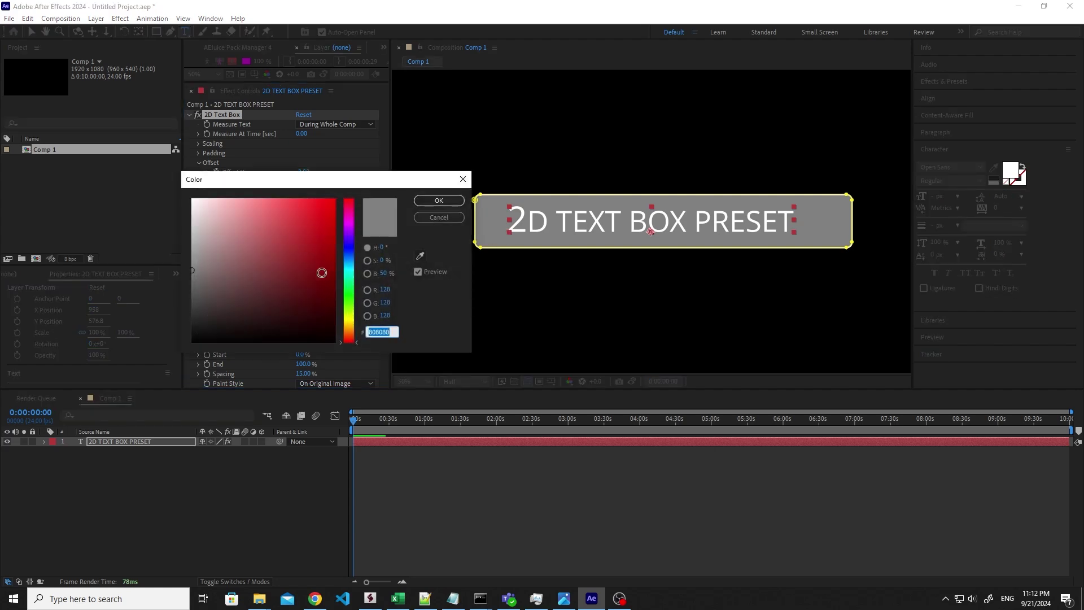
Make the box fill red D01818, leaving Invert off
{"action": "left_click", "coordinate": [319, 225]}
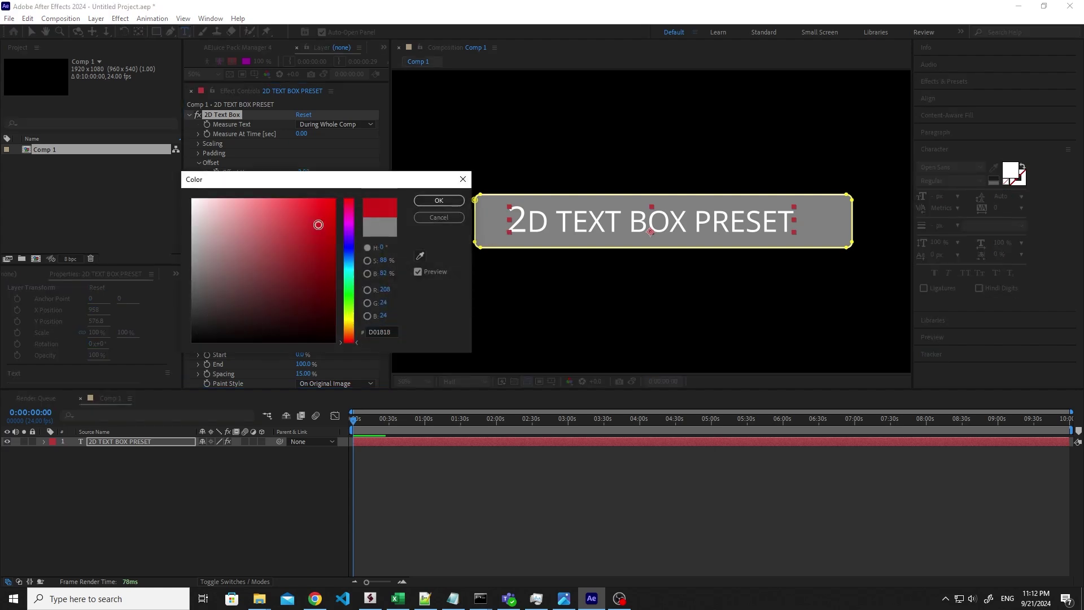
{"action": "left_click", "coordinate": [435, 201]}
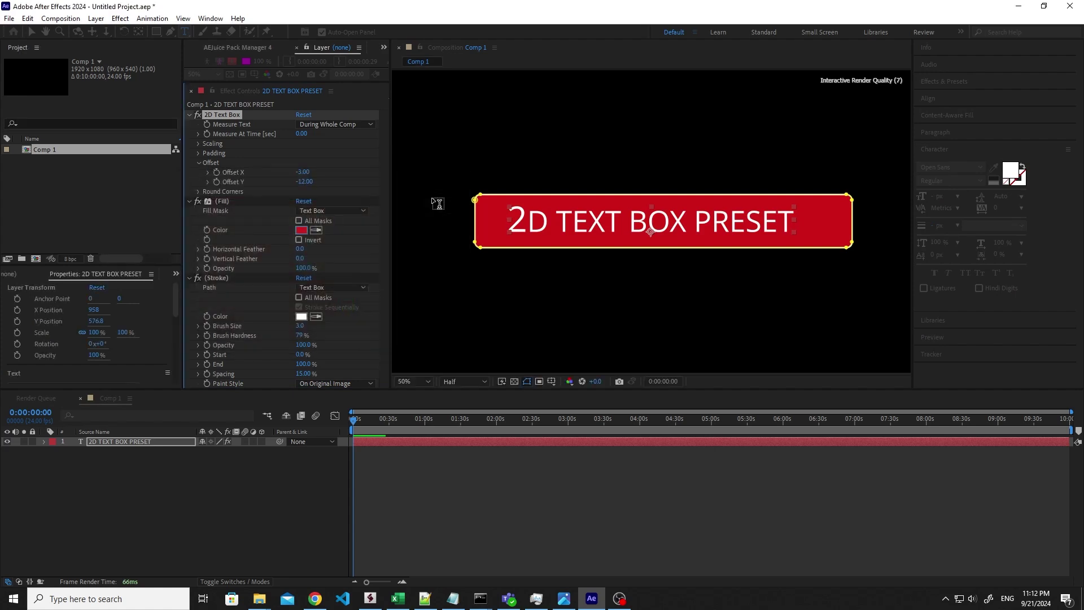
{"action": "left_click", "coordinate": [298, 241]}
{"action": "left_click", "coordinate": [299, 240]}
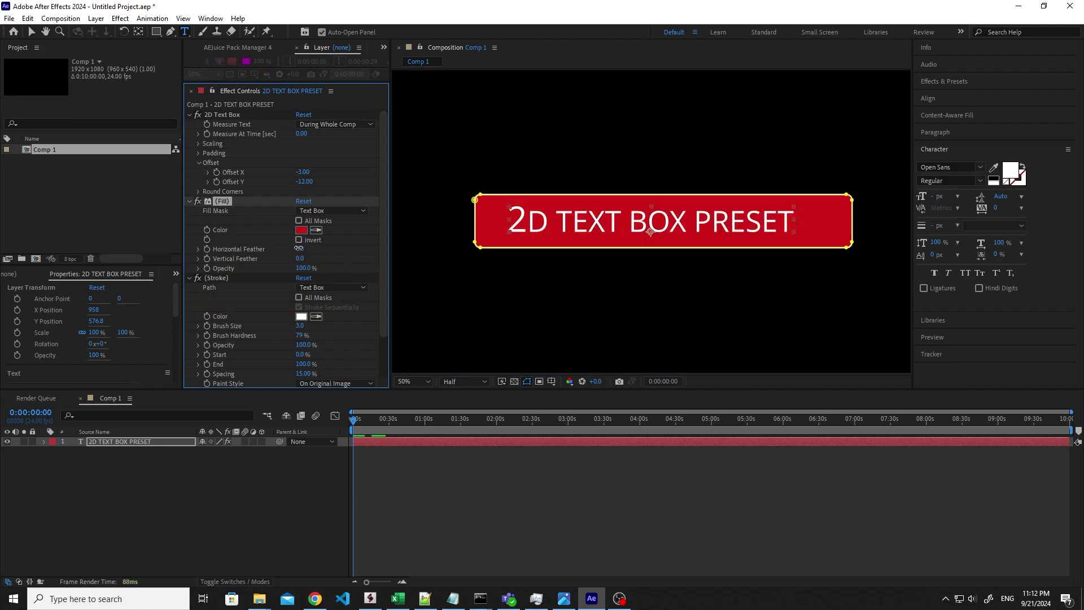
Feather the red fill to Horizontal 87.6 and Vertical 68.5 for a soft glow
{"action": "left_click_drag", "start_coordinate": [299, 248], "coordinate": [742, 249]}
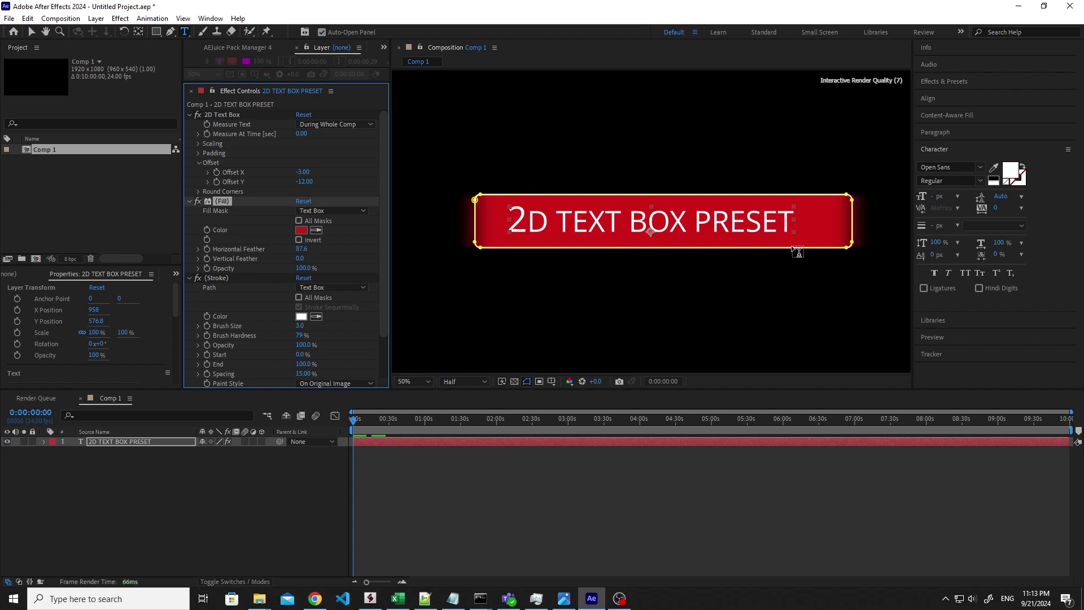
{"action": "left_click_drag", "start_coordinate": [302, 258], "coordinate": [694, 265]}
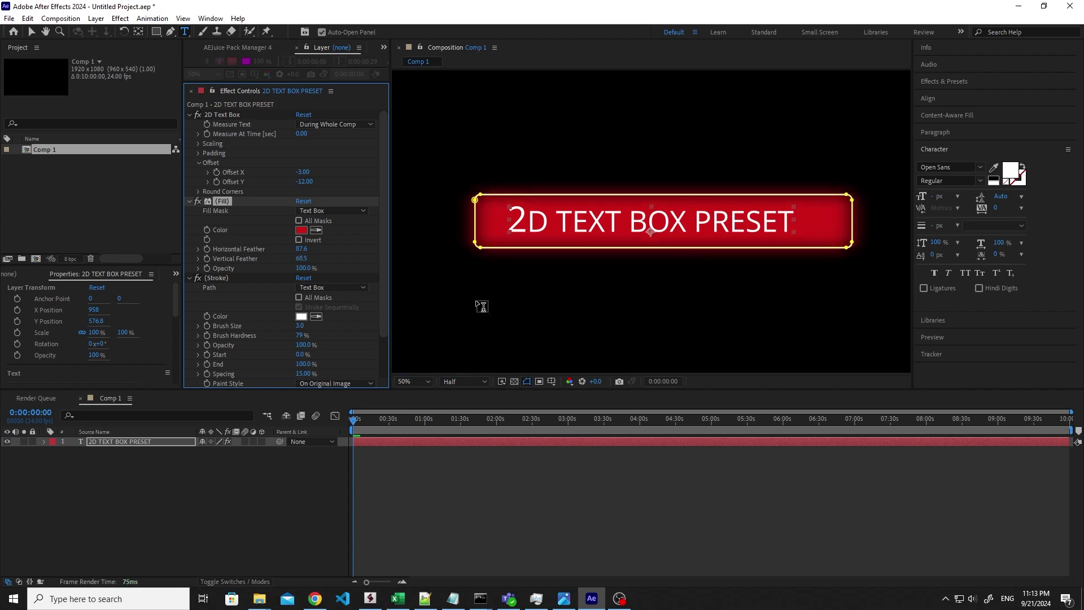
{"action": "mouse_move", "coordinate": [308, 269]}
{"action": "left_mouse_down"}
{"action": "mouse_move", "coordinate": [283, 268]}
{"action": "mouse_move", "coordinate": [320, 267]}
{"action": "left_mouse_up"}
{"action": "left_click", "coordinate": [198, 202]}
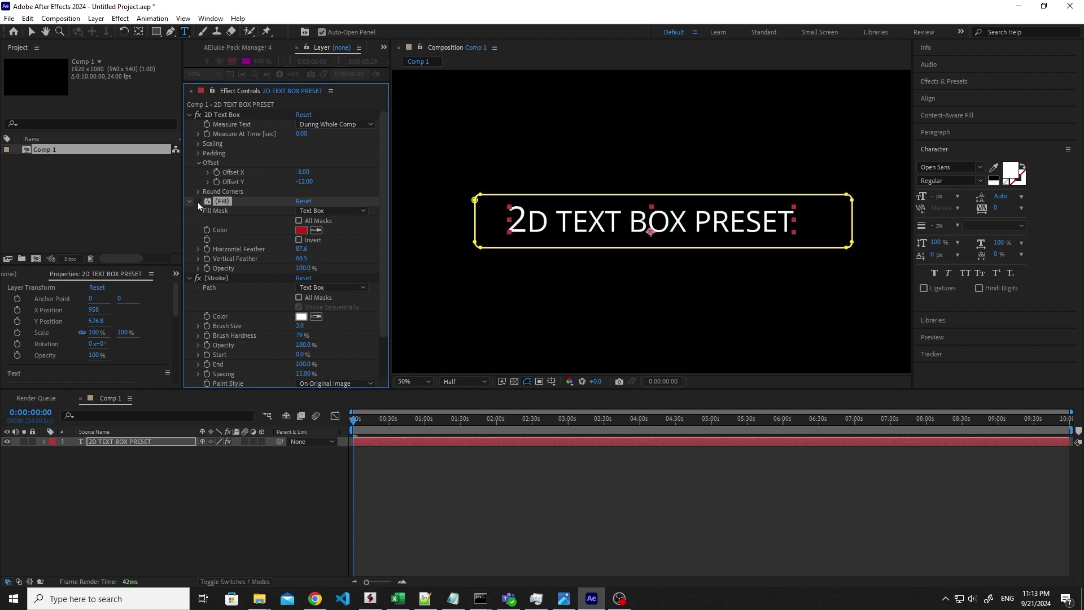
{"action": "left_click", "coordinate": [197, 202]}
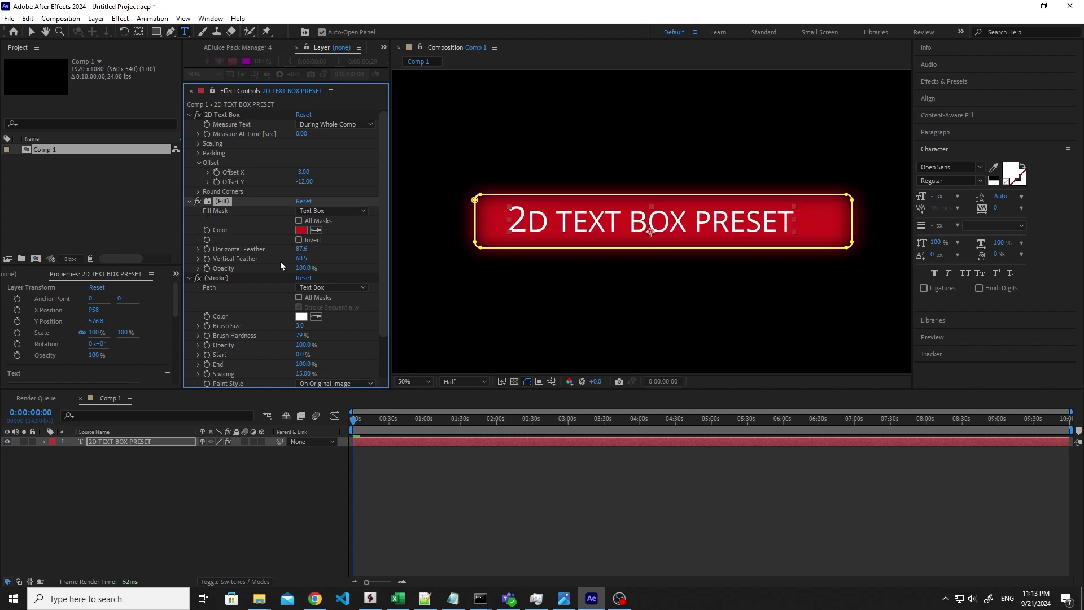
{"action": "scroll", "coordinate": [256, 270], "scroll_direction": "down", "scroll_amount": 2}
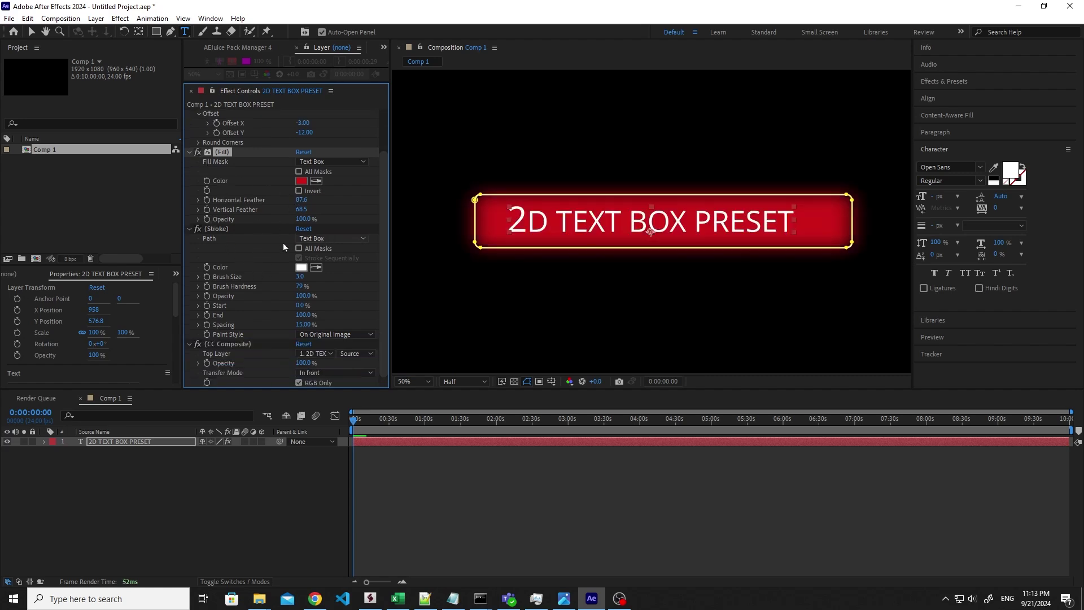
Set the stroke colour to bright yellow E7C924
{"action": "left_click", "coordinate": [302, 267]}
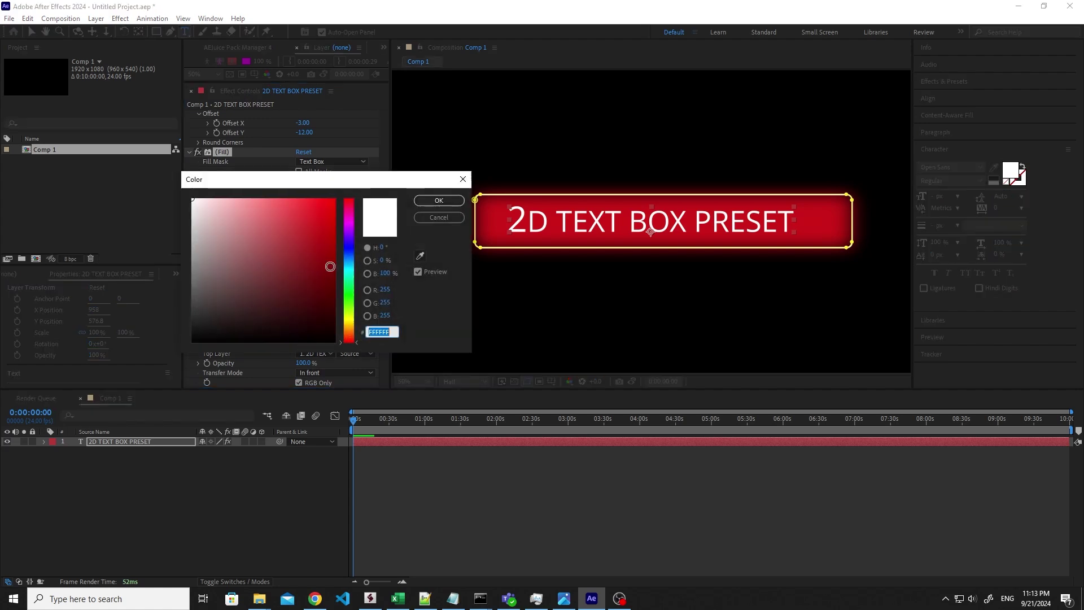
{"action": "left_click_drag", "start_coordinate": [308, 240], "coordinate": [320, 289]}
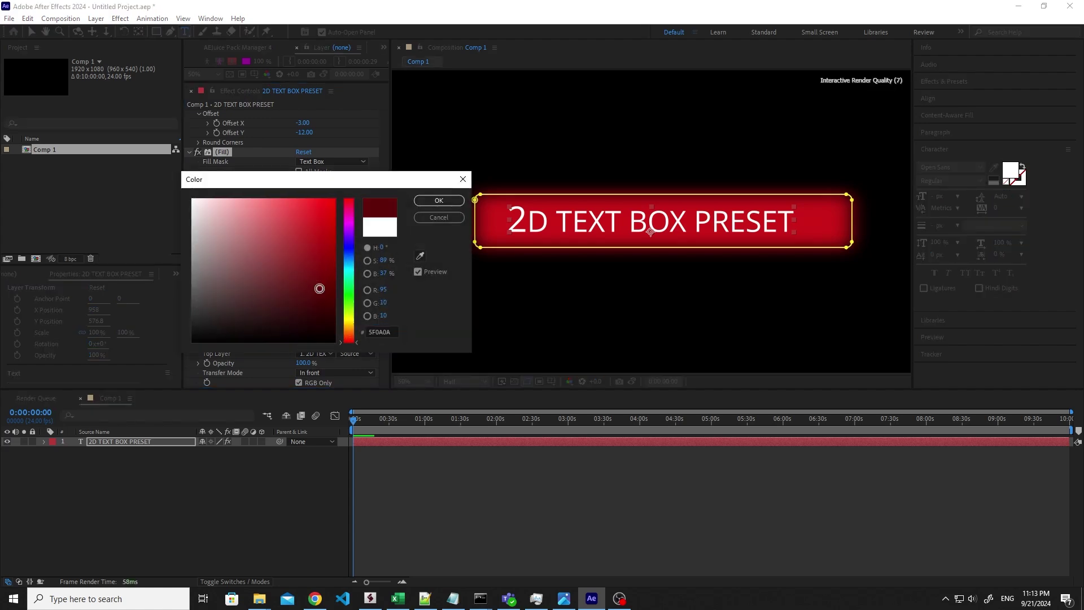
{"action": "left_click", "coordinate": [439, 201]}
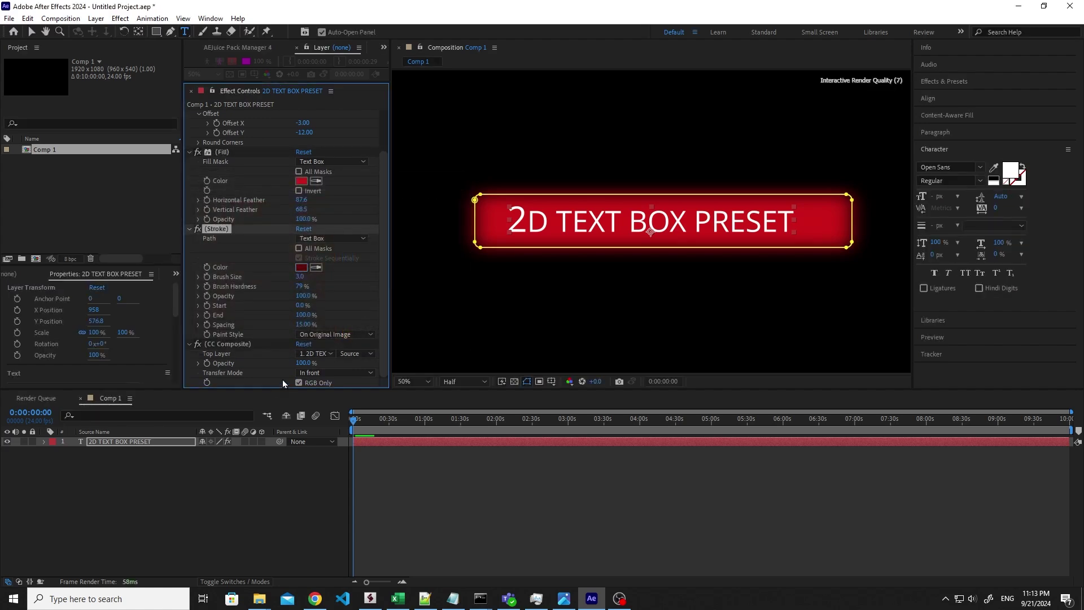
{"action": "left_click_drag", "start_coordinate": [300, 277], "coordinate": [386, 279]}
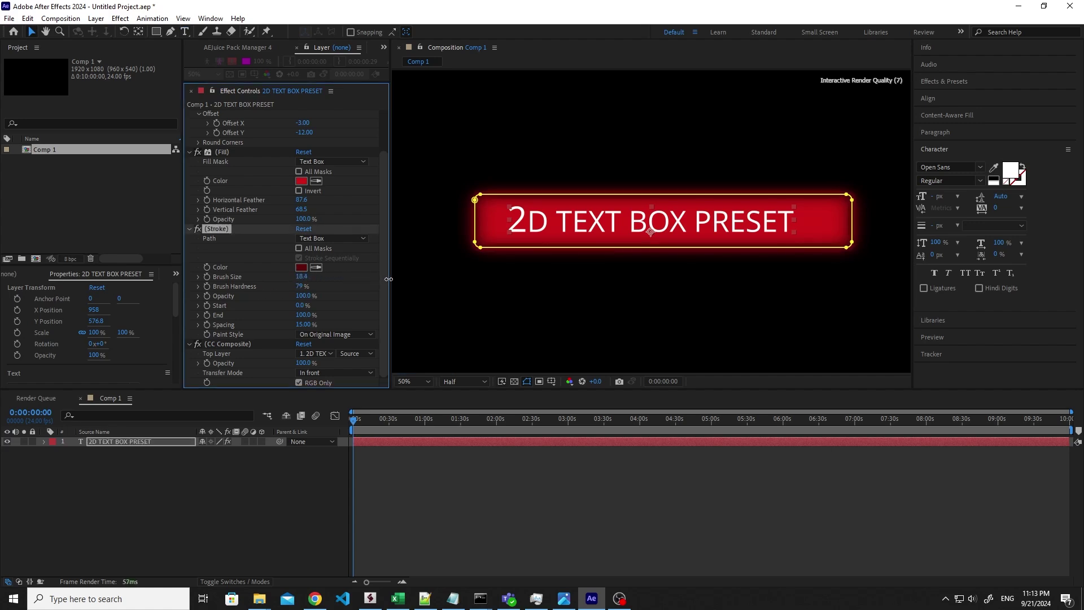
{"action": "left_click", "coordinate": [302, 268]}
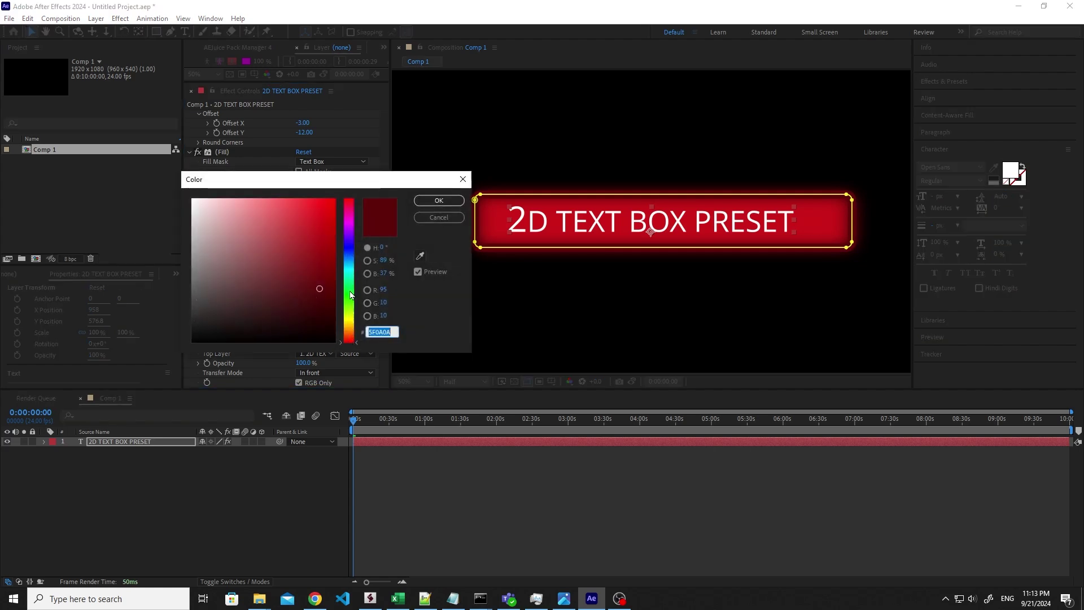
{"action": "left_click", "coordinate": [351, 249]}
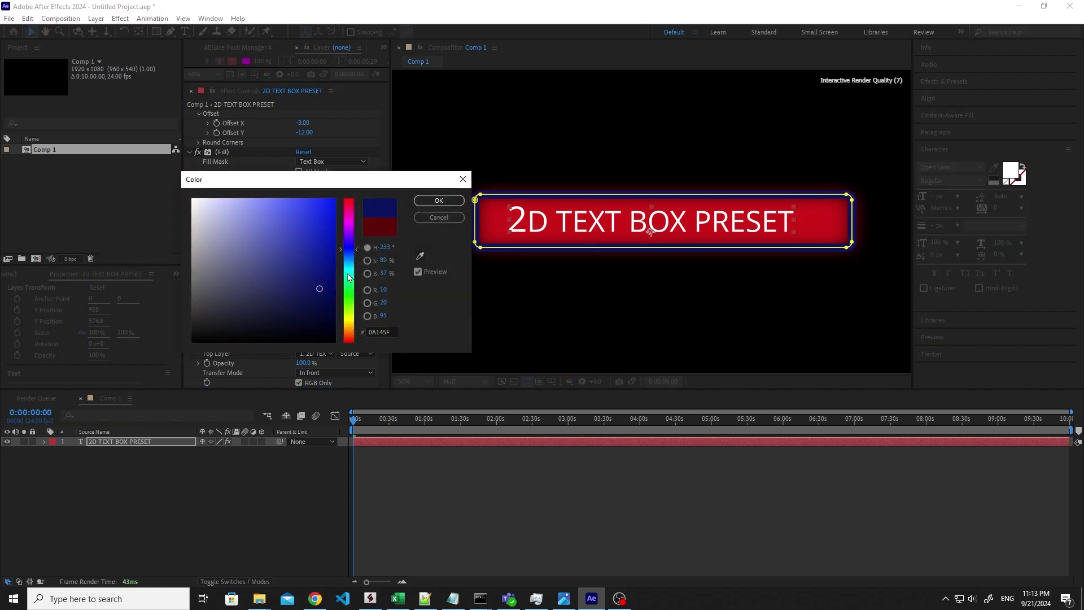
{"action": "left_click_drag", "start_coordinate": [351, 219], "coordinate": [348, 321]}
{"action": "left_click", "coordinate": [313, 212]}
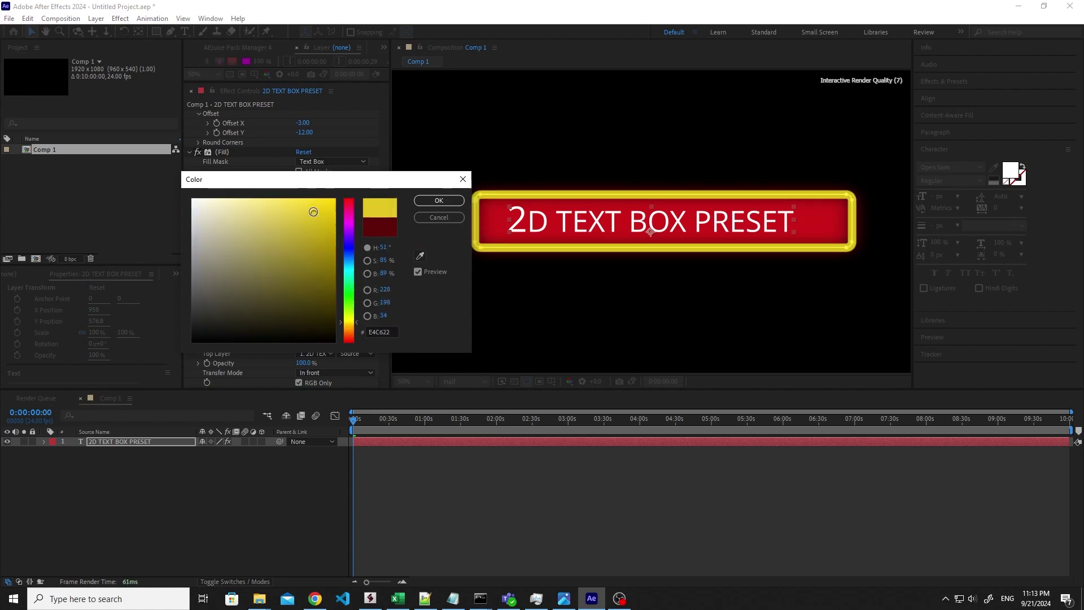
{"action": "left_click", "coordinate": [427, 203]}
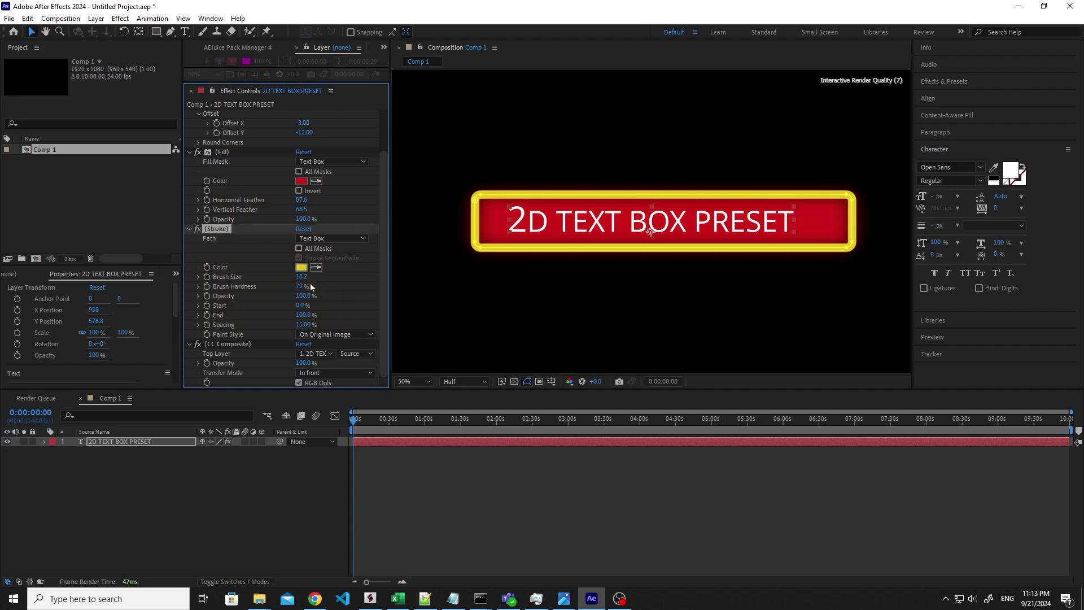
Set stroke Brush Size 18.4 and Hardness 86%, then lower End to 0%
{"action": "left_click_drag", "start_coordinate": [301, 278], "coordinate": [303, 277]}
{"action": "left_click_drag", "start_coordinate": [336, 288], "coordinate": [420, 287]}
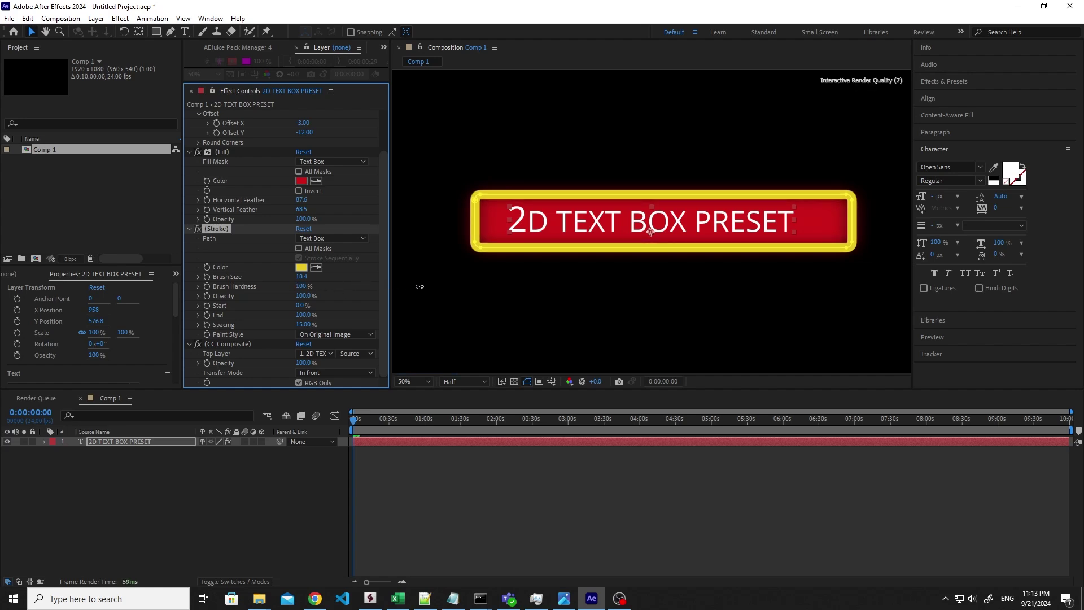
{"action": "left_click_drag", "start_coordinate": [333, 289], "coordinate": [298, 289]}
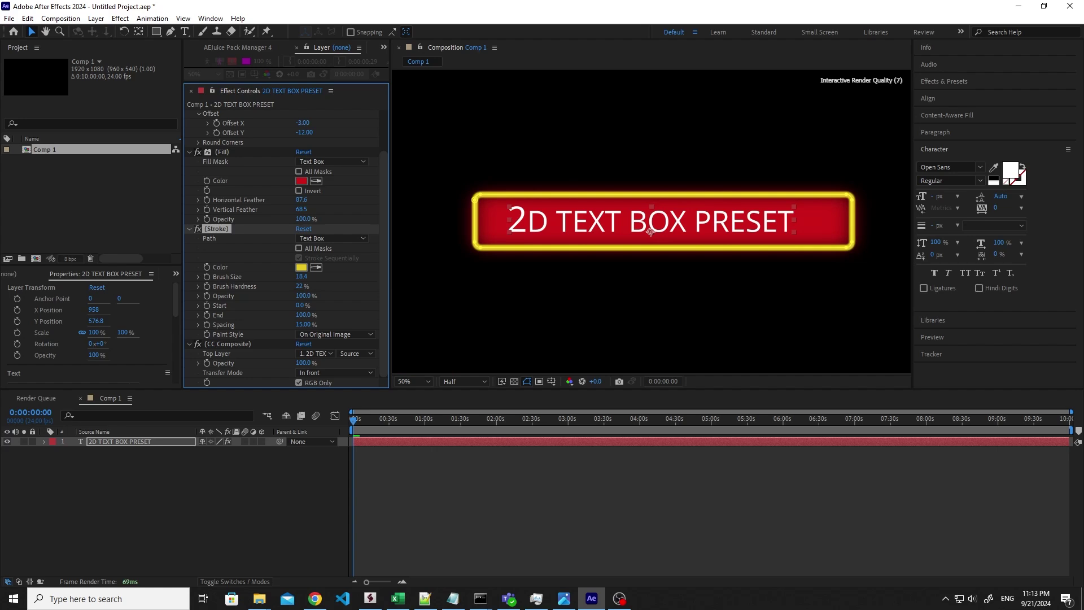
{"action": "left_click_drag", "start_coordinate": [305, 287], "coordinate": [344, 293]}
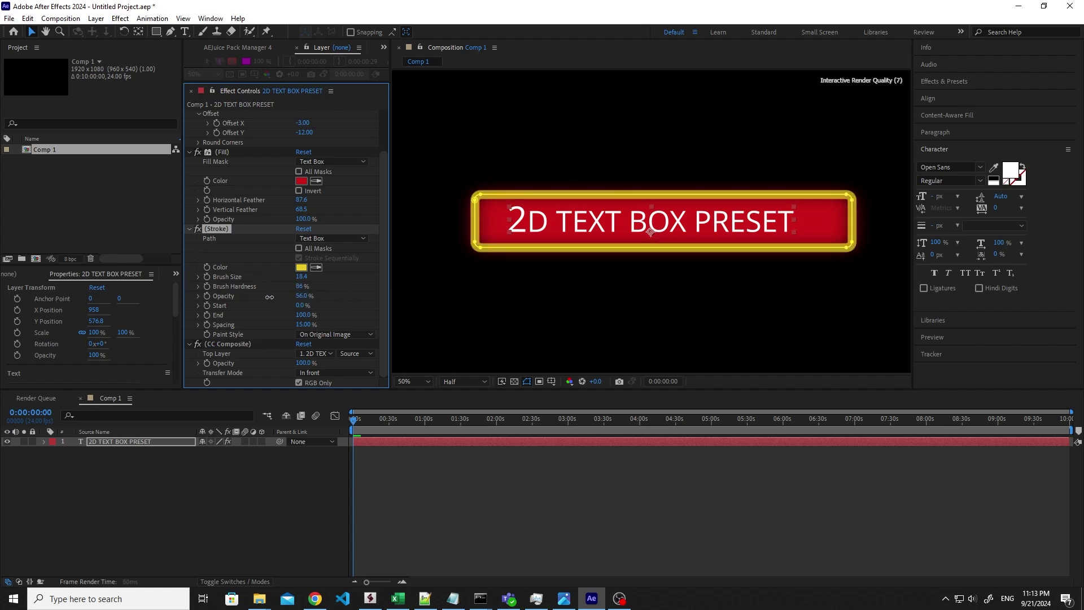
{"action": "mouse_move", "coordinate": [270, 297]}
{"action": "left_mouse_down"}
{"action": "mouse_move", "coordinate": [259, 298]}
{"action": "mouse_move", "coordinate": [384, 297]}
{"action": "left_mouse_up"}
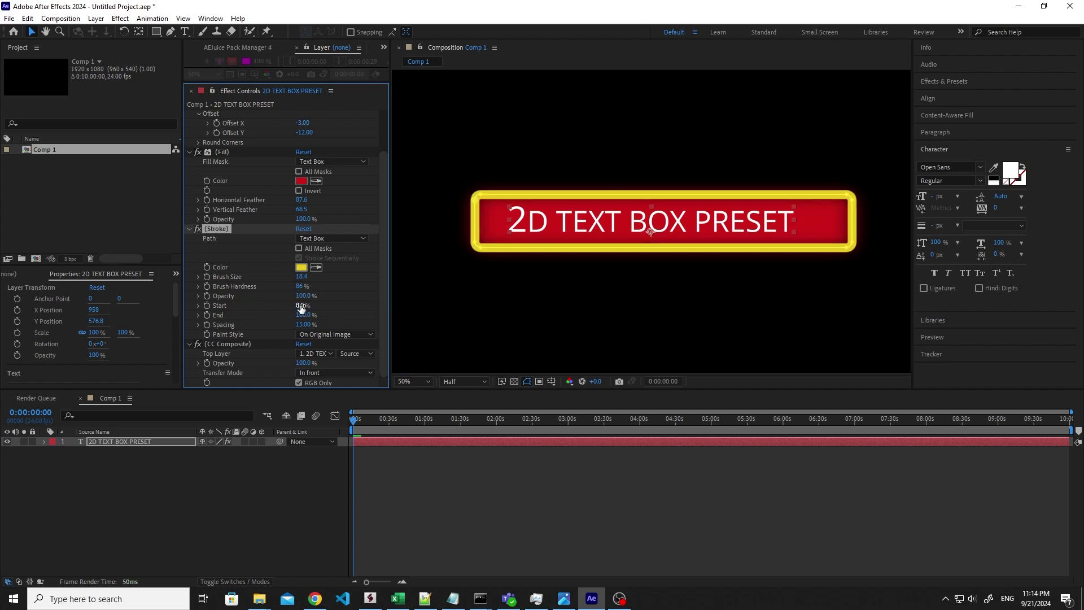
{"action": "mouse_move", "coordinate": [300, 306]}
{"action": "left_mouse_down"}
{"action": "mouse_move", "coordinate": [357, 304]}
{"action": "mouse_move", "coordinate": [281, 302]}
{"action": "left_mouse_up"}
{"action": "left_click_drag", "start_coordinate": [301, 315], "coordinate": [226, 314]}
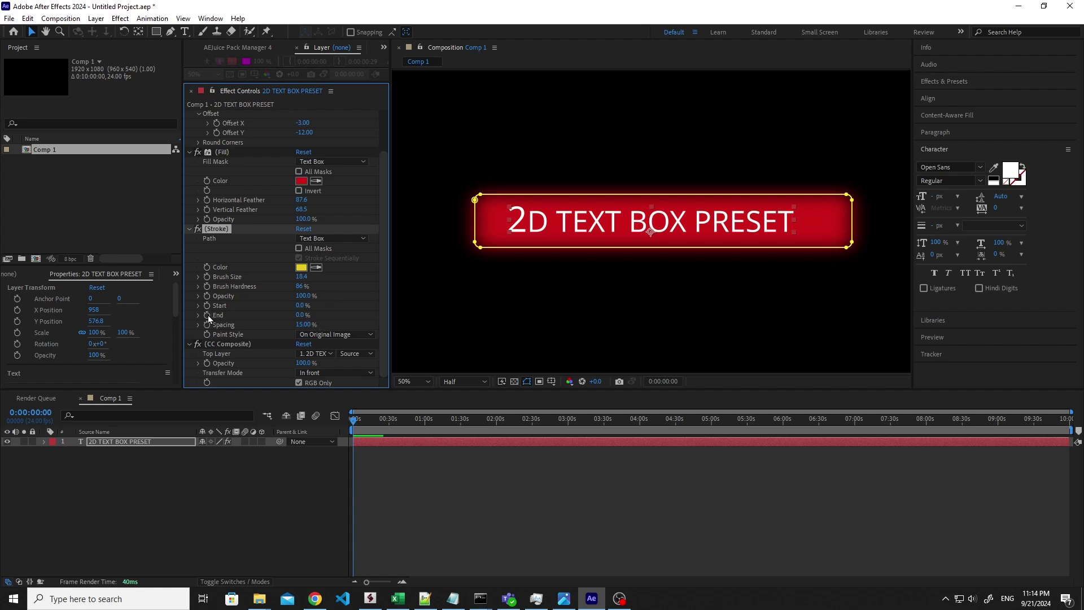
Keyframe the stroke End from 0% to 100% at about two seconds, with easy ease
{"action": "left_click", "coordinate": [131, 441]}
{"action": "key", "text": "u"}
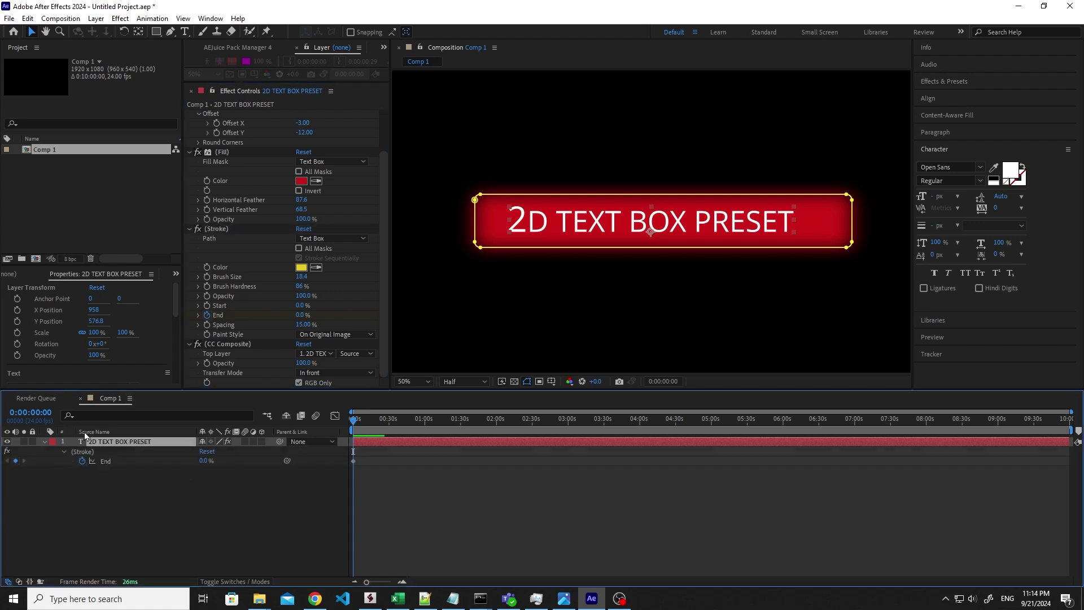
{"action": "left_click_drag", "start_coordinate": [356, 421], "coordinate": [358, 422]}
{"action": "scroll", "coordinate": [354, 455], "scroll_direction": "up", "scroll_amount": 8}
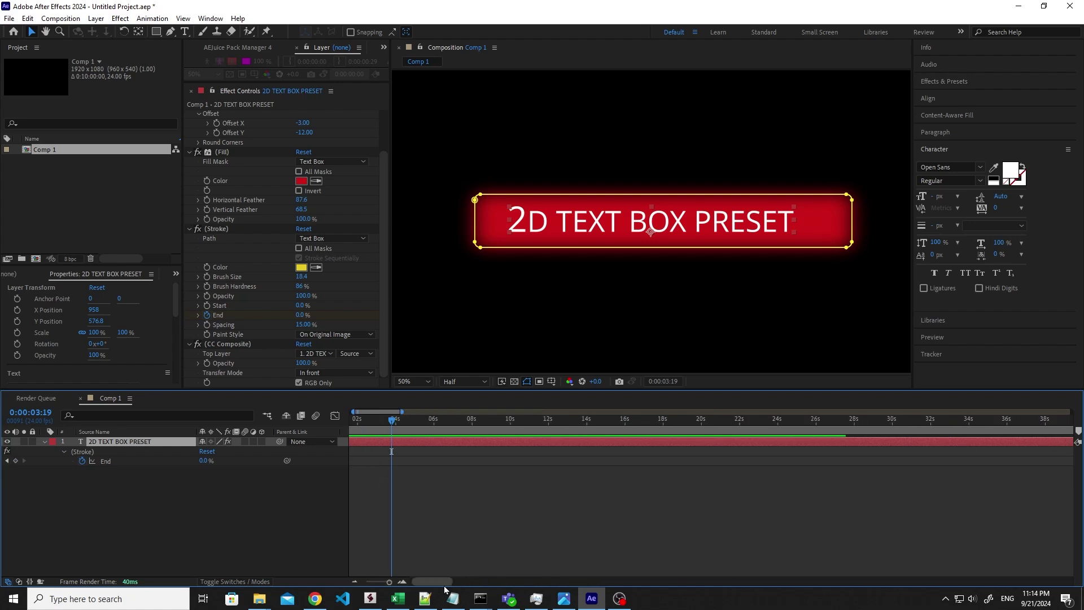
{"action": "left_click_drag", "start_coordinate": [417, 420], "coordinate": [392, 419]}
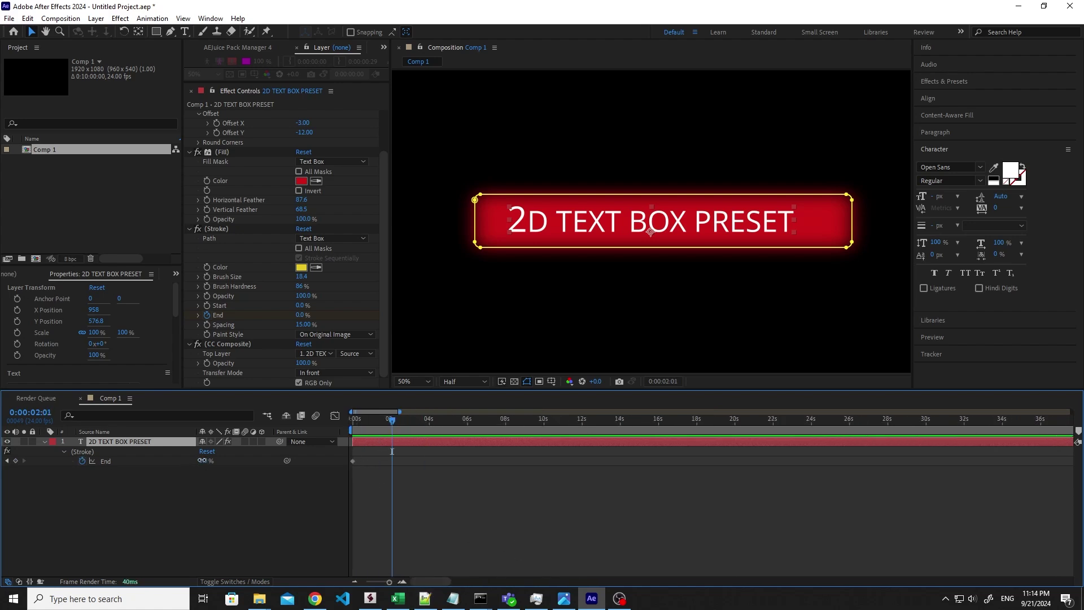
{"action": "mouse_move", "coordinate": [204, 461]}
{"action": "left_mouse_down"}
{"action": "mouse_move", "coordinate": [321, 458]}
{"action": "mouse_move", "coordinate": [400, 436]}
{"action": "left_mouse_up"}
{"action": "mouse_move", "coordinate": [413, 472]}
{"action": "left_mouse_down"}
{"action": "mouse_move", "coordinate": [331, 453]}
{"action": "mouse_move", "coordinate": [341, 431]}
{"action": "left_mouse_up"}
{"action": "key", "text": "F9"}
Preview the yellow outline drawing on and adjust the stroke Spacing
{"action": "left_click", "coordinate": [362, 422]}
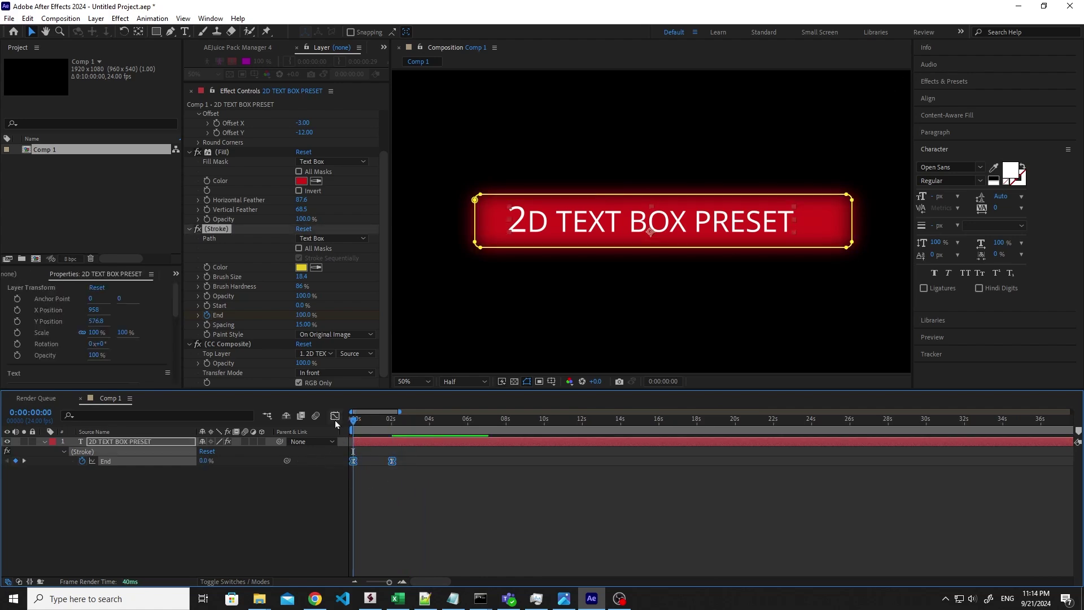
{"action": "key", "text": "space"}
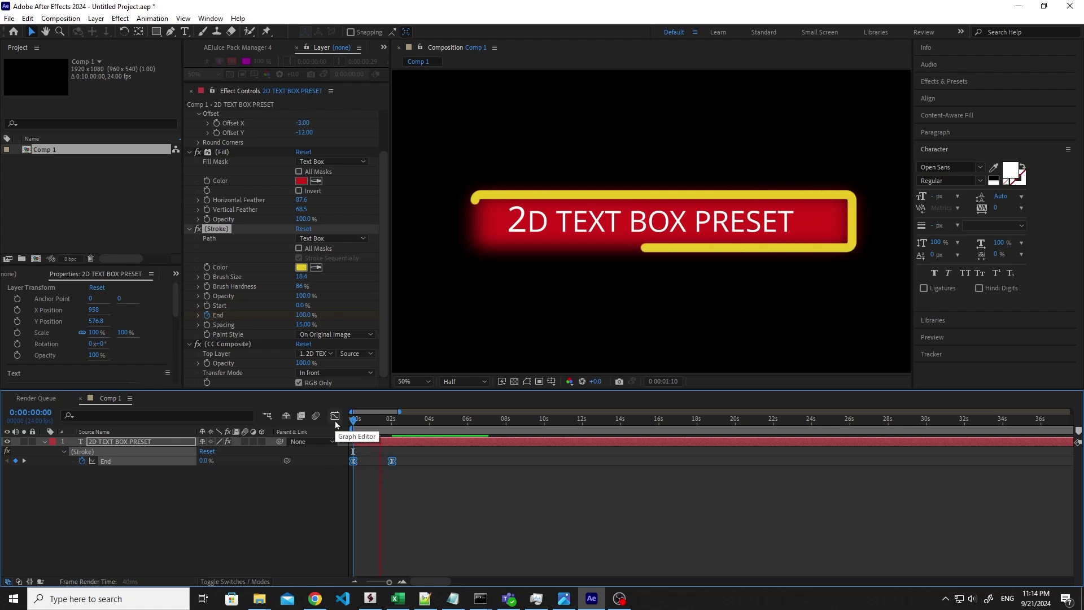
{"action": "left_click", "coordinate": [375, 419]}
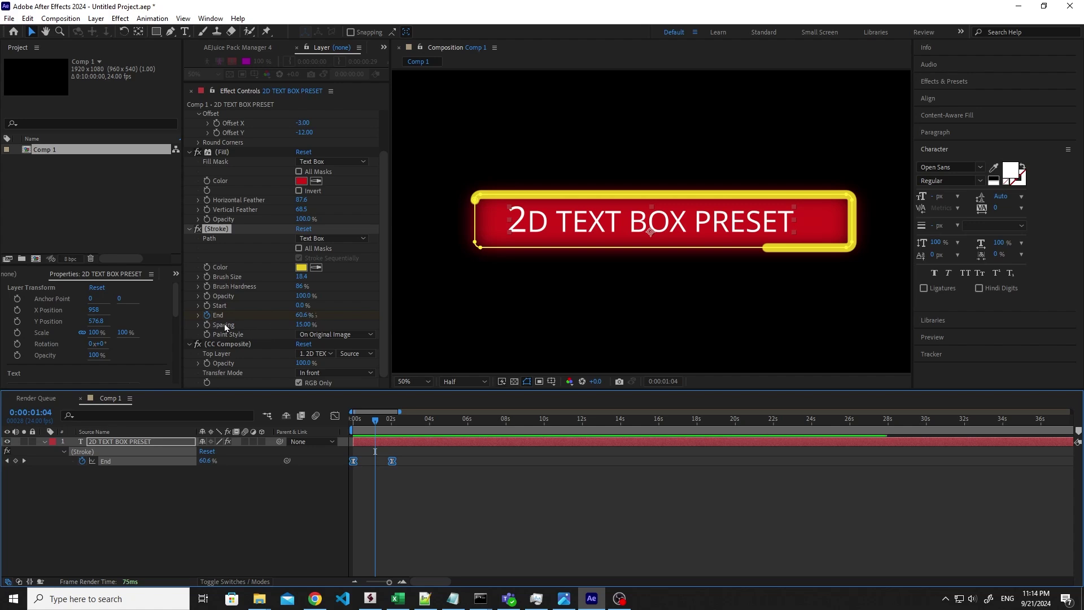
{"action": "key", "text": "space"}
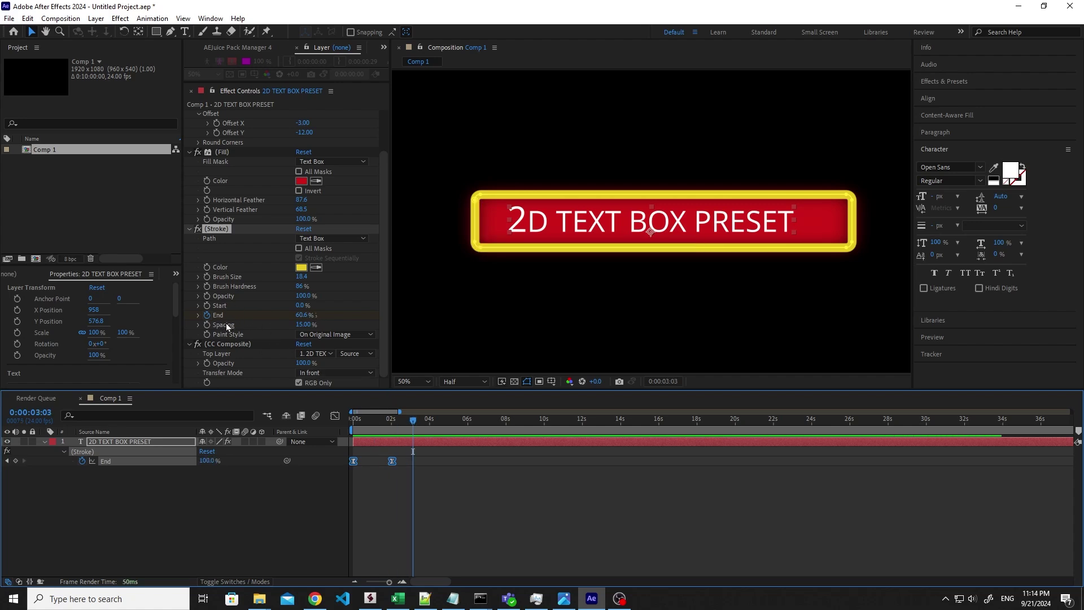
{"action": "mouse_move", "coordinate": [304, 325]}
{"action": "left_mouse_down"}
{"action": "mouse_move", "coordinate": [322, 324]}
{"action": "mouse_move", "coordinate": [297, 322]}
{"action": "left_mouse_up"}
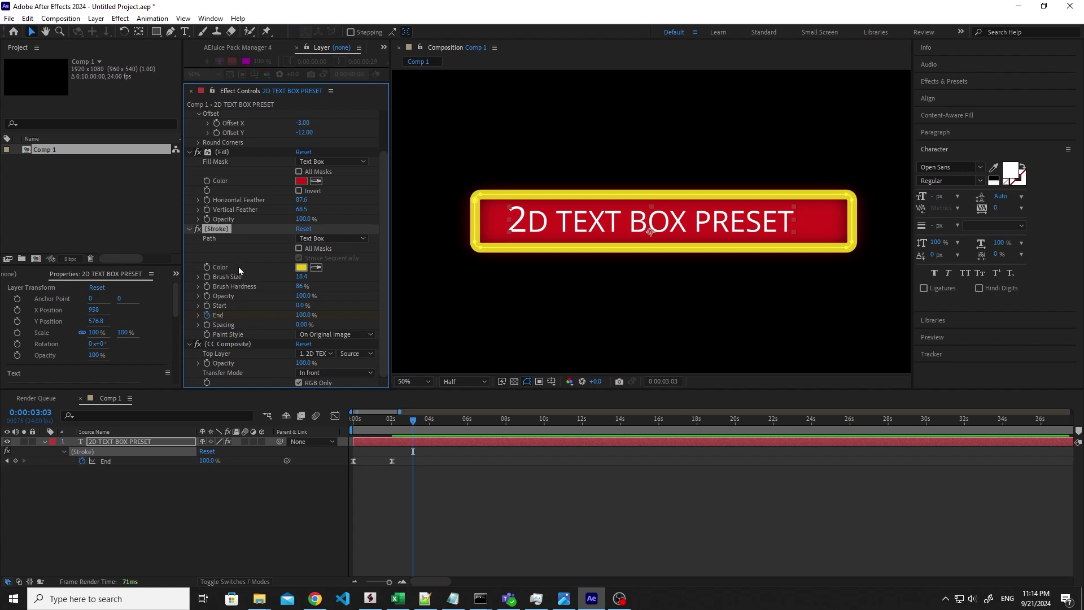
Round the box corners with Roundness 67 and raise the Corner Sharpness
{"action": "scroll", "coordinate": [238, 285], "scroll_direction": "up", "scroll_amount": 3}
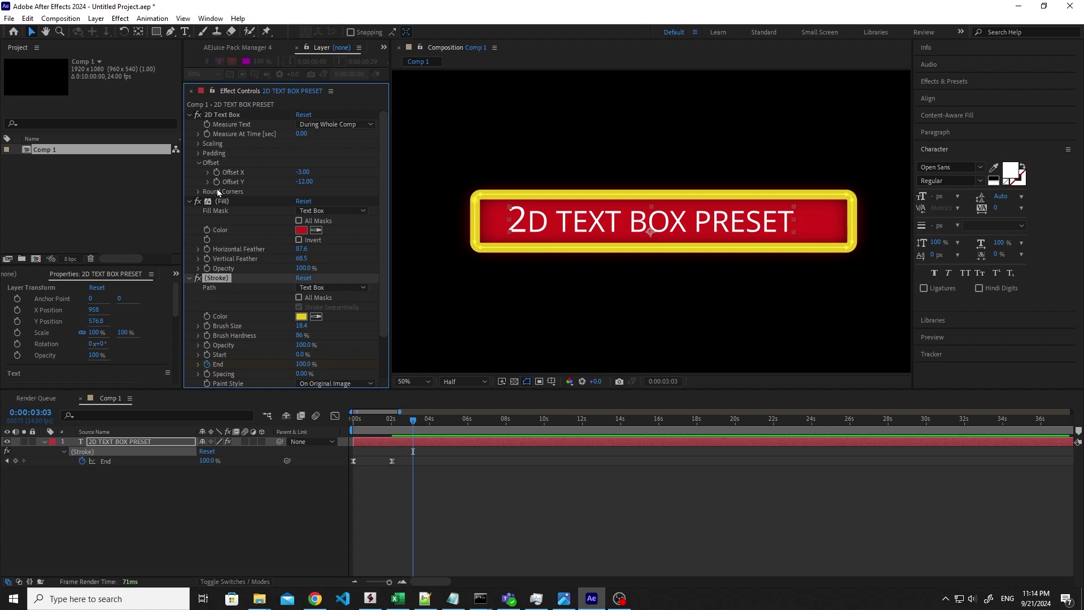
{"action": "left_click", "coordinate": [198, 192]}
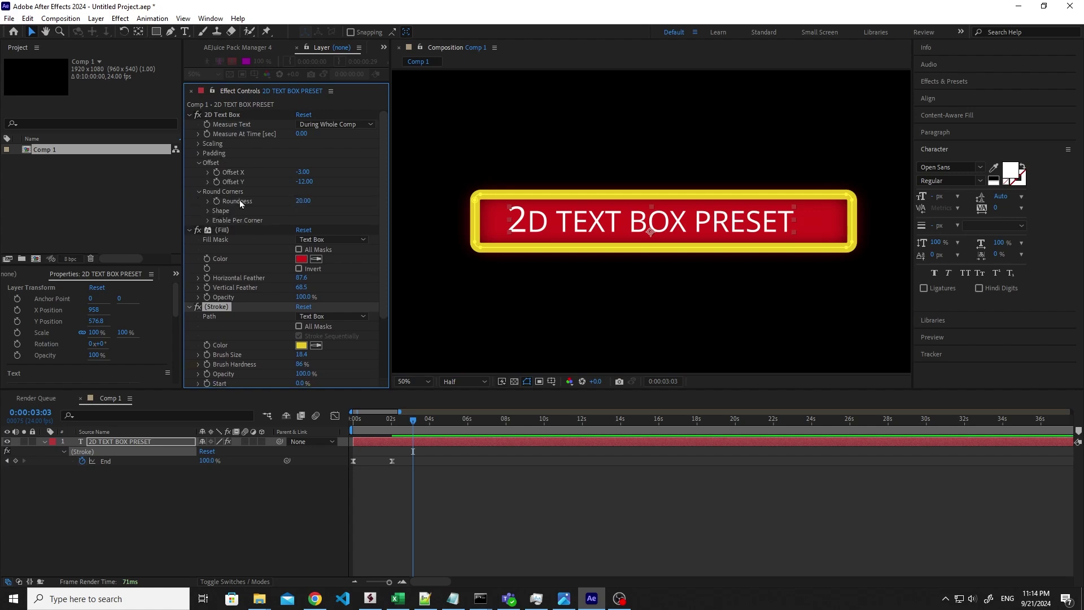
{"action": "left_click_drag", "start_coordinate": [303, 201], "coordinate": [345, 214]}
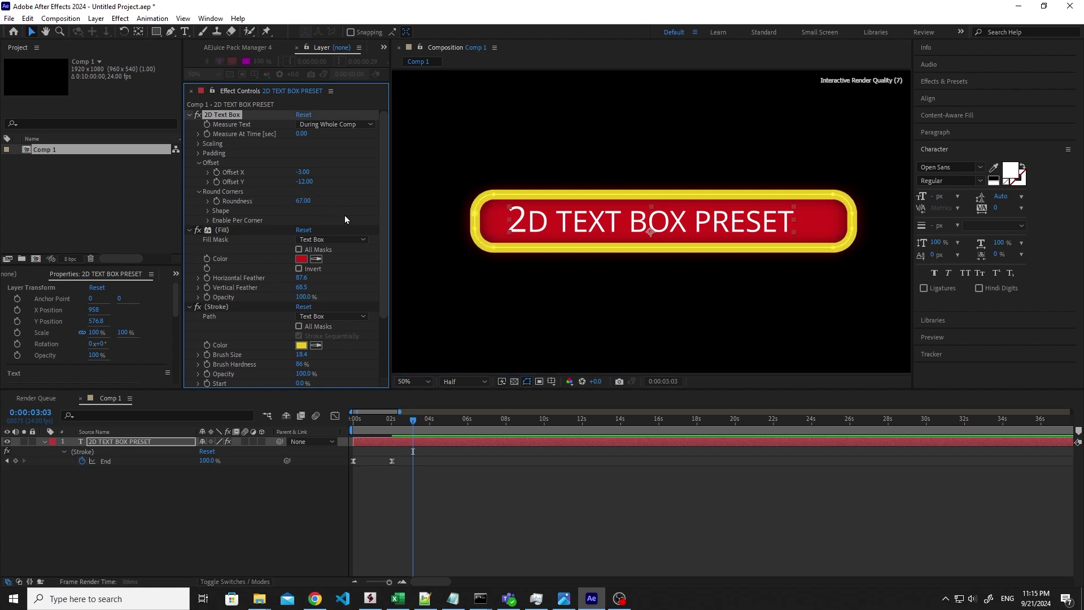
{"action": "left_click", "coordinate": [207, 211]}
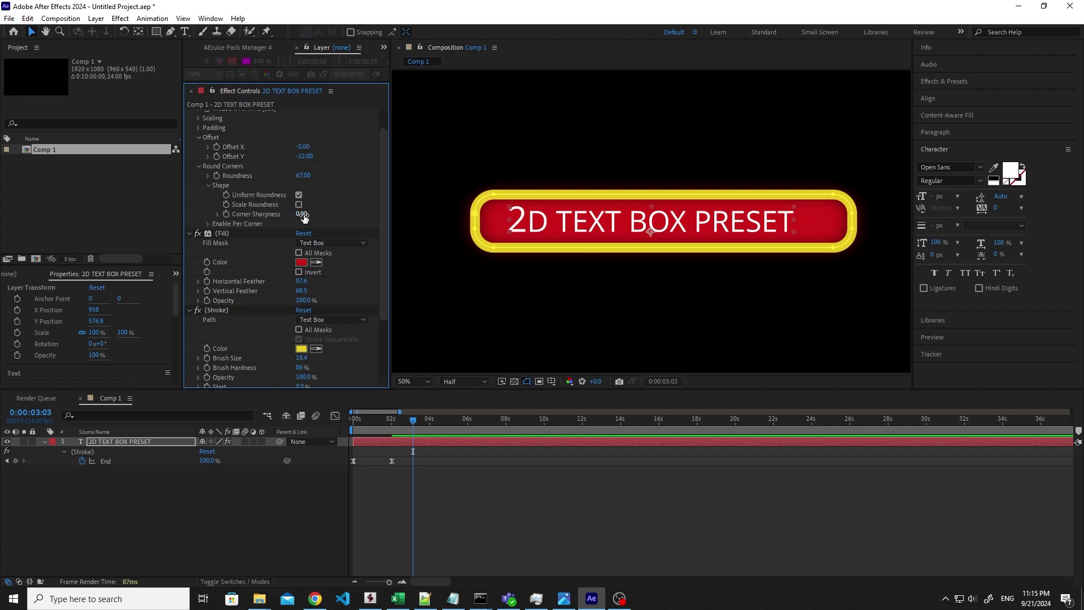
{"action": "left_click_drag", "start_coordinate": [303, 214], "coordinate": [390, 226]}
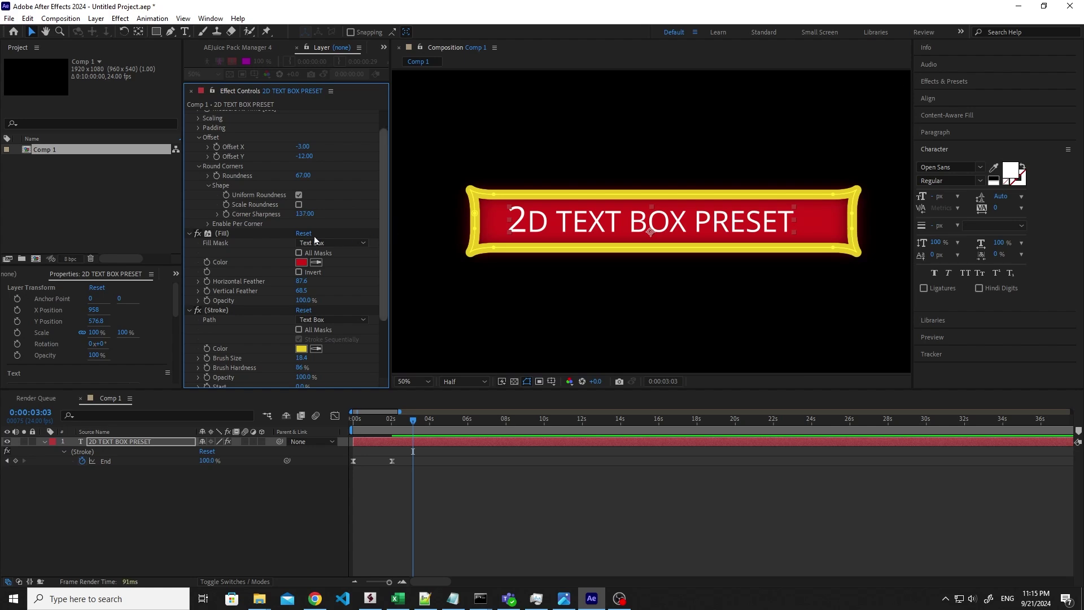
Square the upper-left and upper-right corners and set Corner Sharpness to -51
{"action": "left_click", "coordinate": [210, 224]}
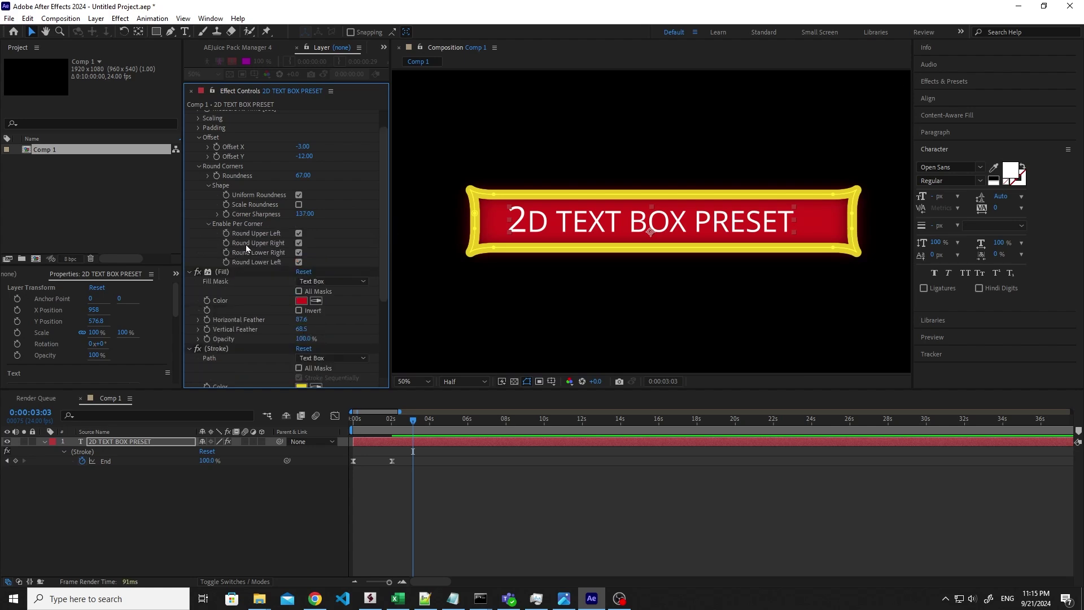
{"action": "left_click", "coordinate": [299, 233]}
{"action": "left_click", "coordinate": [298, 244]}
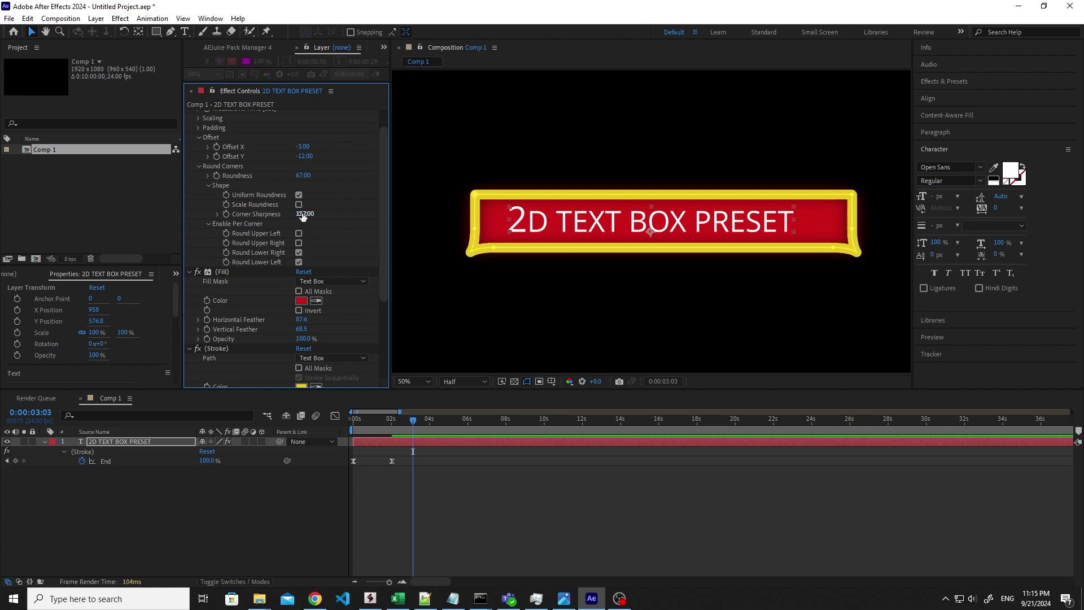
{"action": "left_click_drag", "start_coordinate": [304, 214], "coordinate": [262, 243]}
Reselect the 2D TEXT BOX PRESET layer at 0:00:02:04 and collapse its properties
{"action": "left_click", "coordinate": [293, 525]}
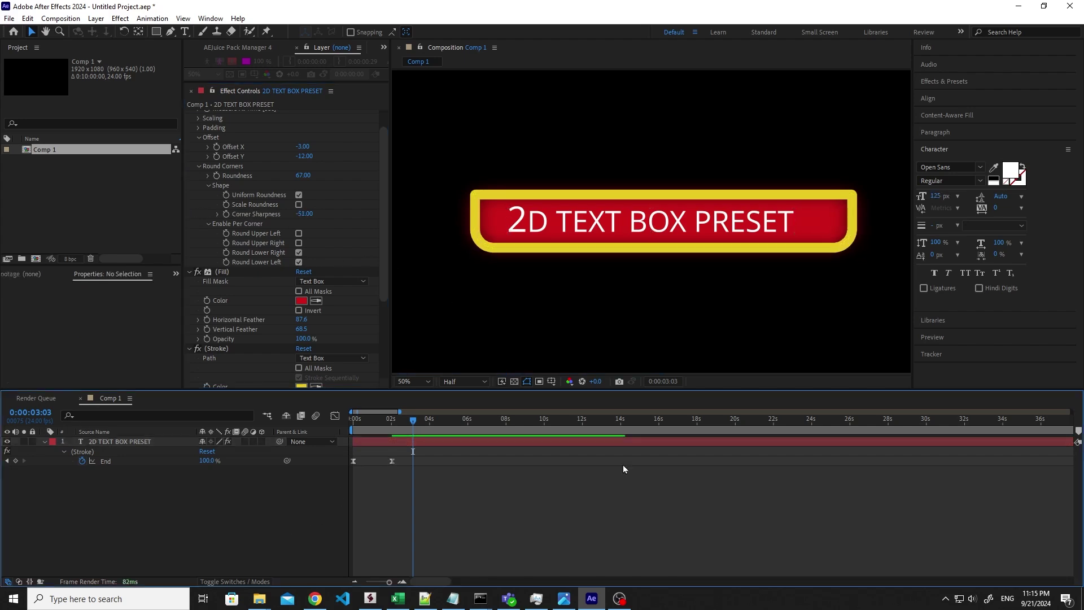
{"action": "left_click", "coordinate": [580, 228]}
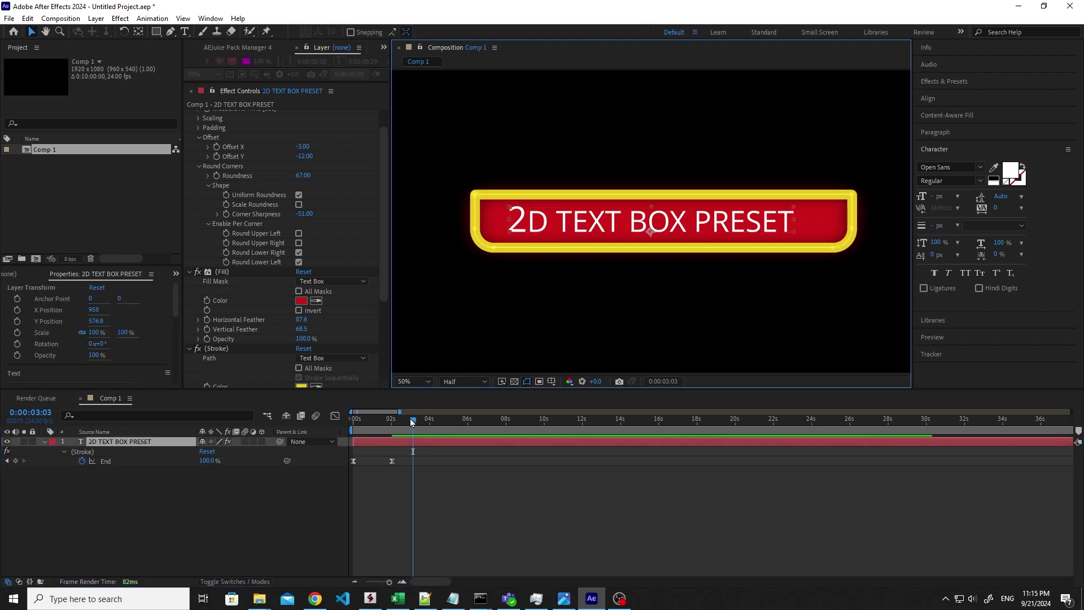
{"action": "left_click_drag", "start_coordinate": [412, 419], "coordinate": [393, 422]}
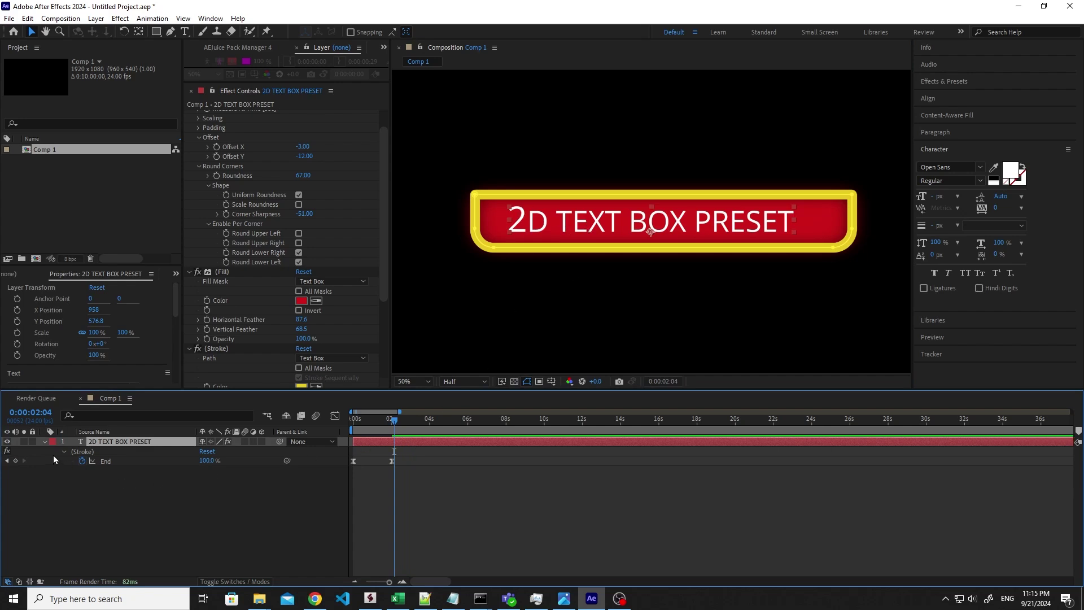
{"action": "left_click", "coordinate": [44, 442]}
Add a Scale animator to the text layer and set its Scale to 0%
{"action": "left_click", "coordinate": [43, 443]}
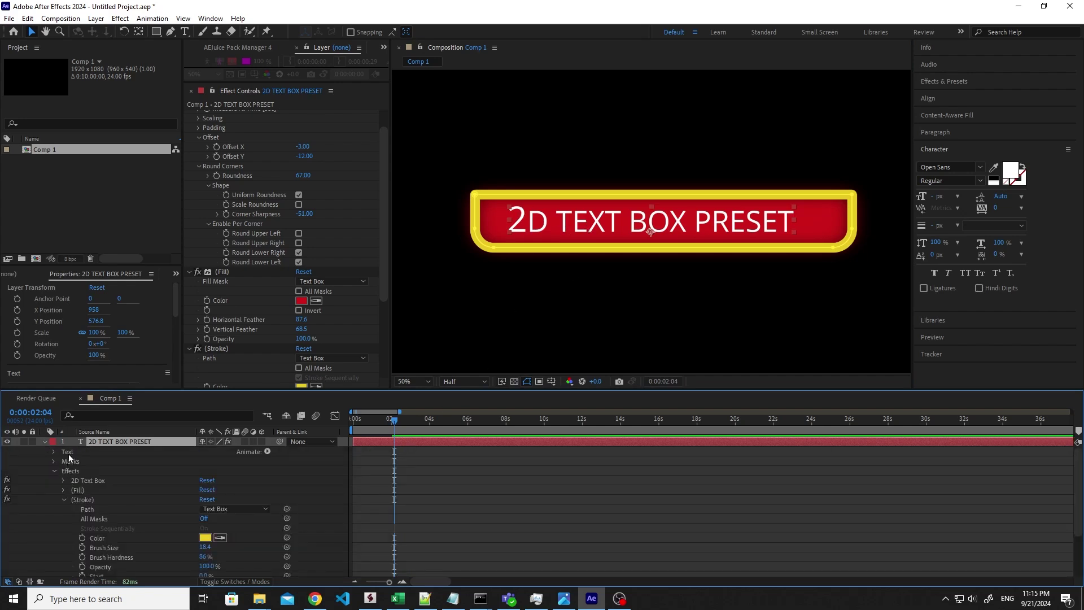
{"action": "left_click", "coordinate": [69, 453]}
{"action": "left_click", "coordinate": [268, 452]}
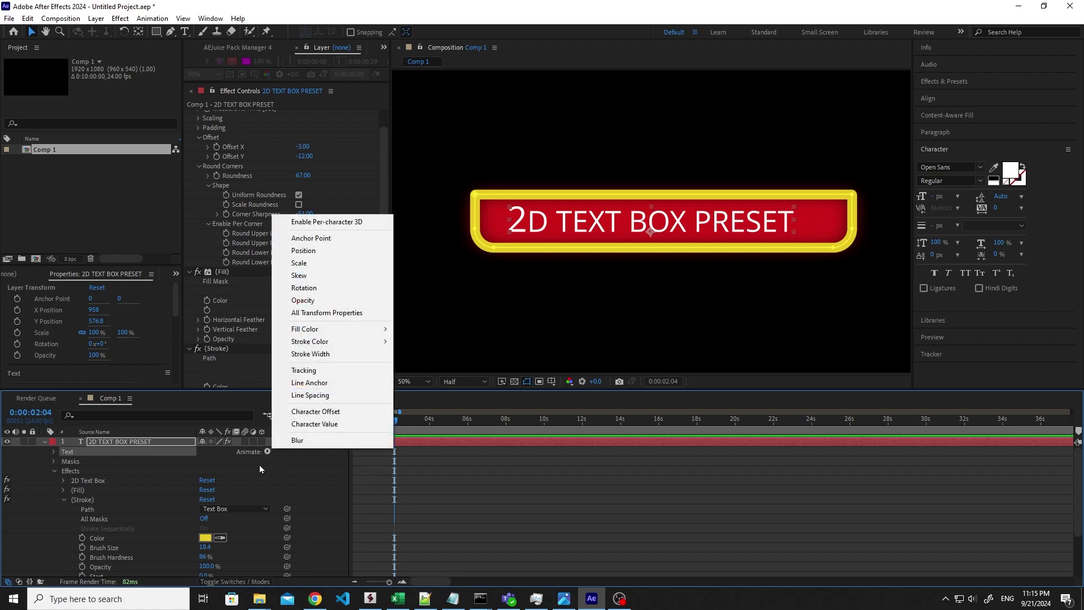
{"action": "left_click", "coordinate": [316, 263]}
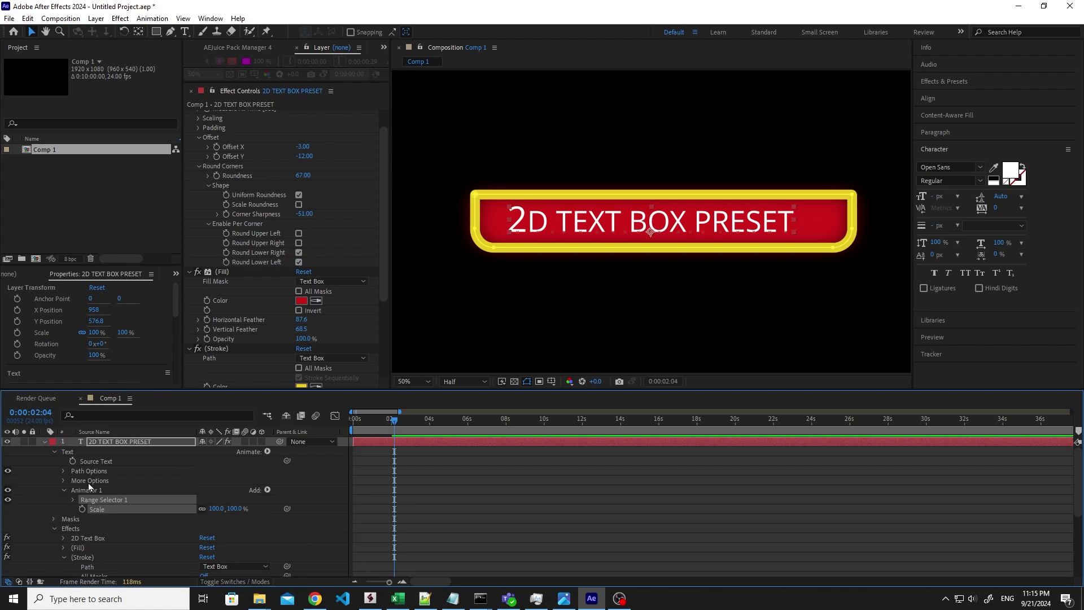
{"action": "left_click_drag", "start_coordinate": [216, 508], "coordinate": [186, 512]}
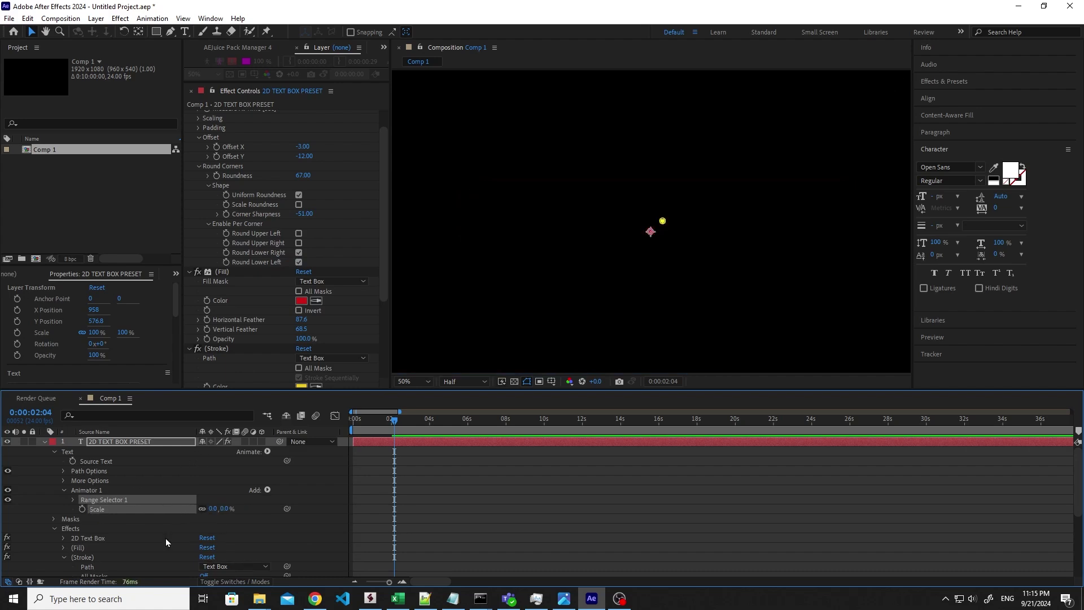
Set Range Selector 1 Start to 0% and add a keyframe for it
{"action": "left_click", "coordinate": [71, 499]}
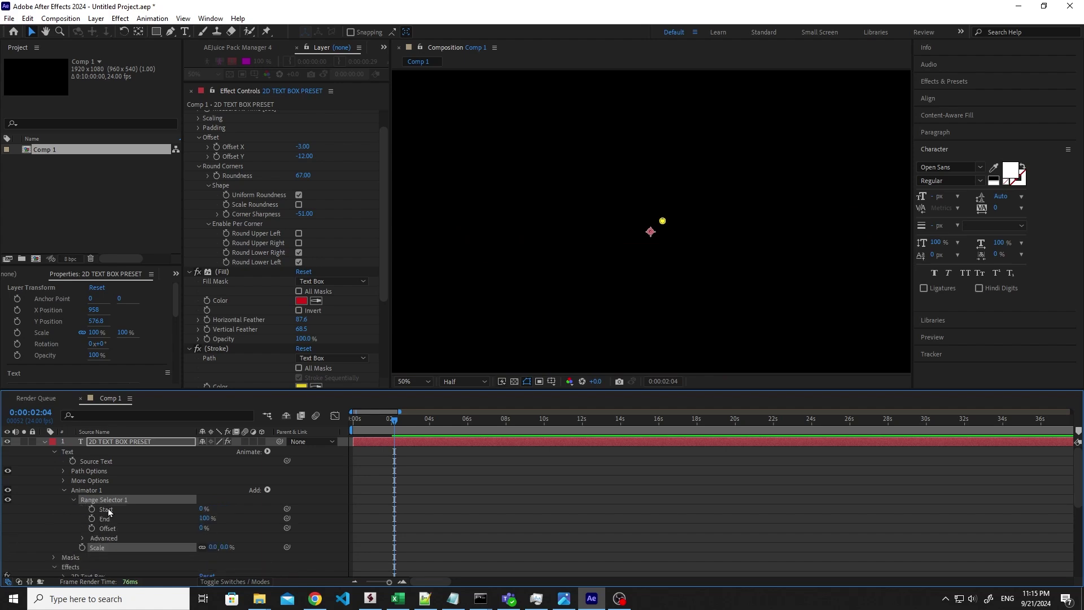
{"action": "mouse_move", "coordinate": [201, 509]}
{"action": "left_mouse_down"}
{"action": "mouse_move", "coordinate": [243, 508]}
{"action": "mouse_move", "coordinate": [209, 509]}
{"action": "left_mouse_up"}
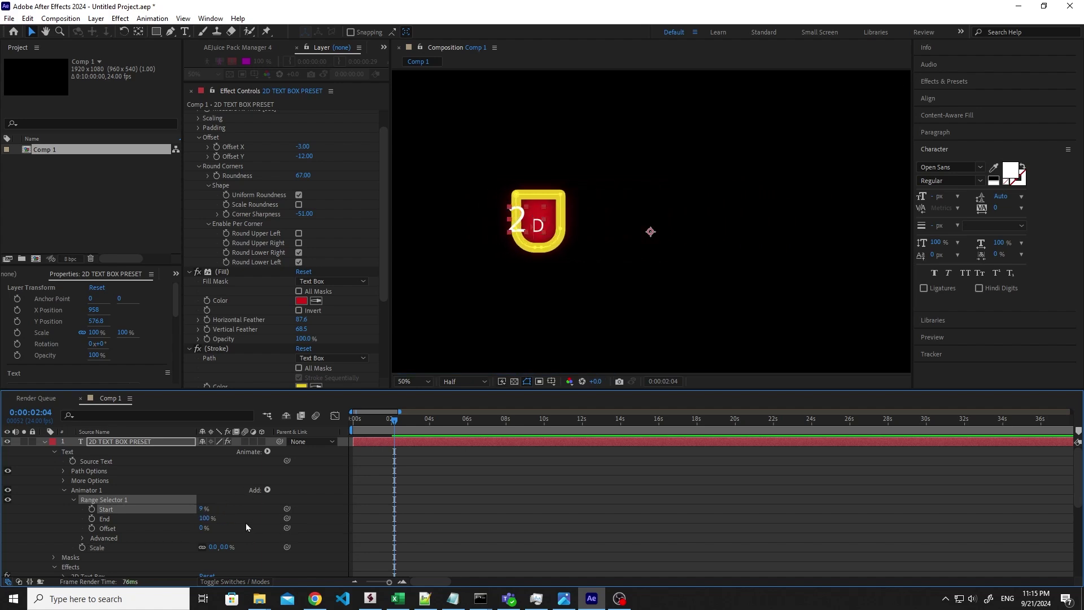
{"action": "left_click", "coordinate": [202, 509]}
{"action": "type", "text": "0"}
{"action": "key", "text": "Return"}
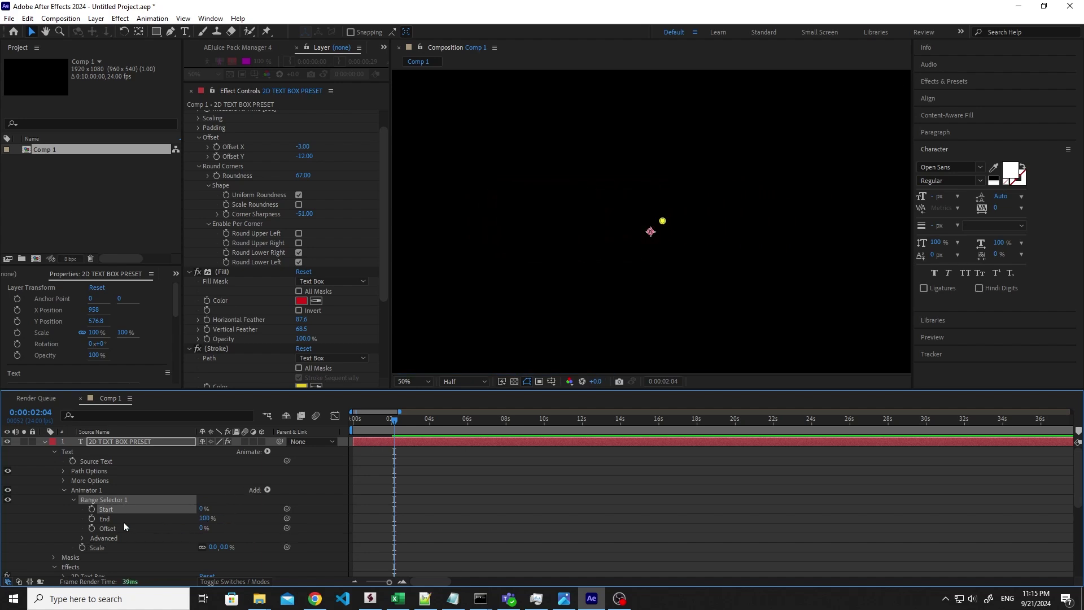
{"action": "left_click", "coordinate": [92, 510]}
Keyframe Start at 100% at 0:00:03:12, then scrub to preview the letters scaling in
{"action": "left_click_drag", "start_coordinate": [393, 421], "coordinate": [420, 419]}
{"action": "left_click_drag", "start_coordinate": [205, 508], "coordinate": [339, 509]}
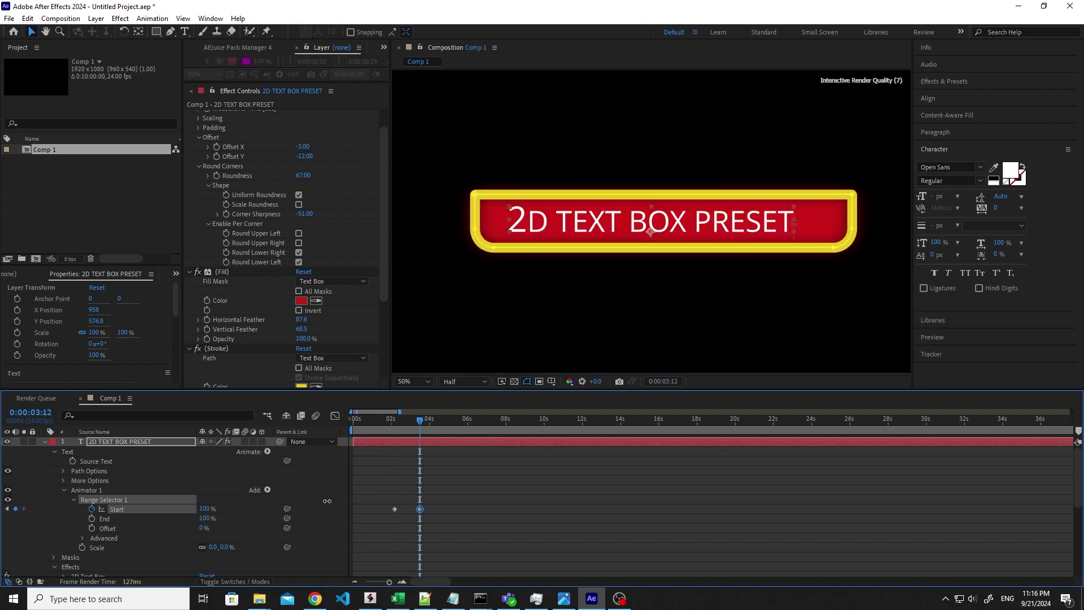
{"action": "left_click_drag", "start_coordinate": [412, 419], "coordinate": [370, 419]}
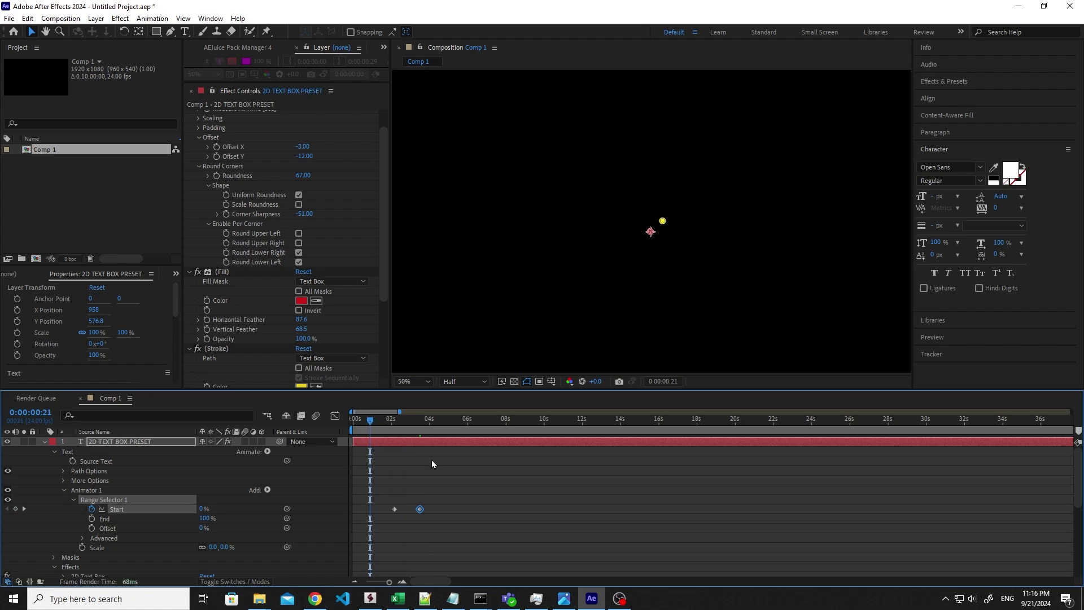
{"action": "left_click", "coordinate": [394, 427]}
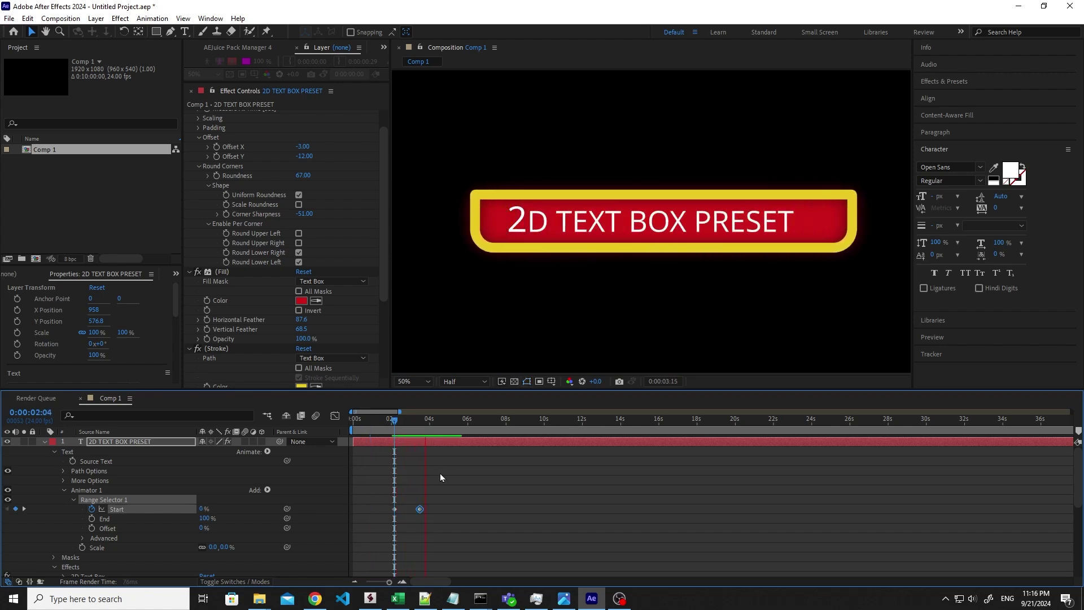
{"action": "left_click_drag", "start_coordinate": [396, 421], "coordinate": [429, 426]}
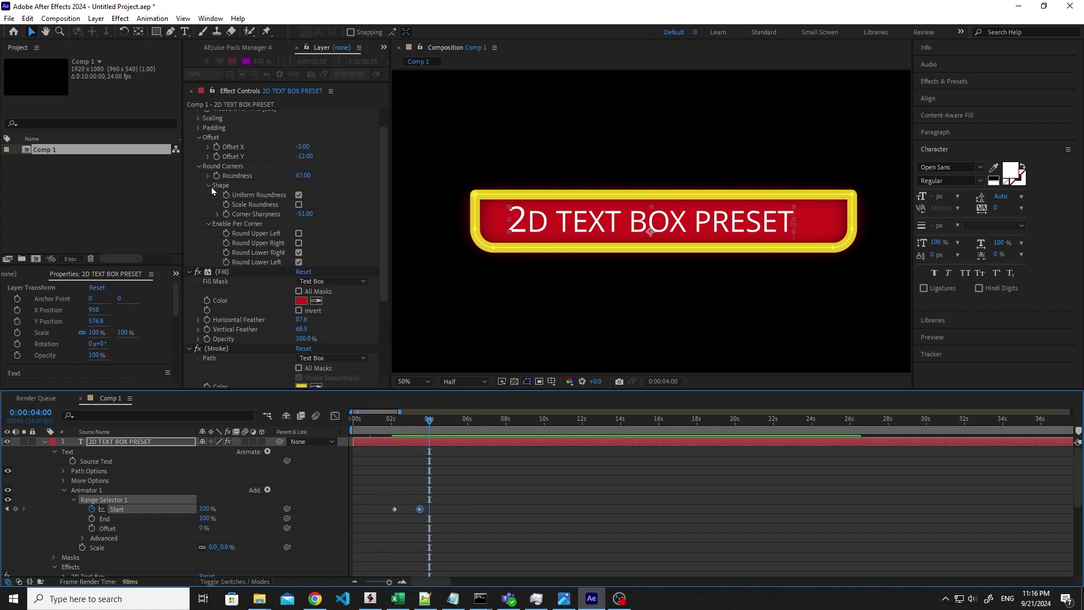
Set the 2D Text Box Padding Left to 0
{"action": "left_click", "coordinate": [199, 166]}
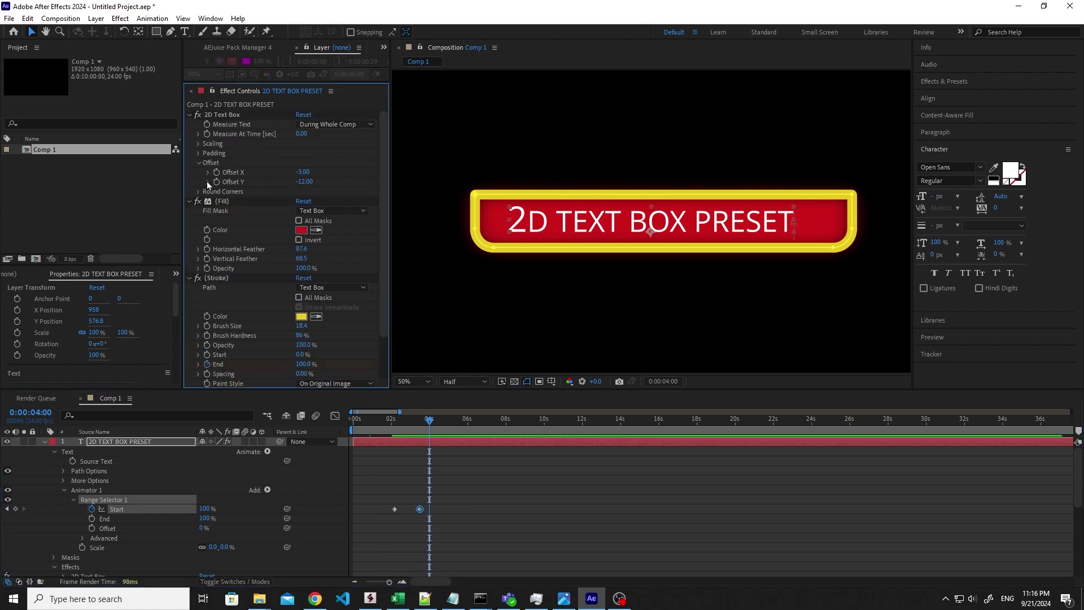
{"action": "left_click", "coordinate": [198, 153]}
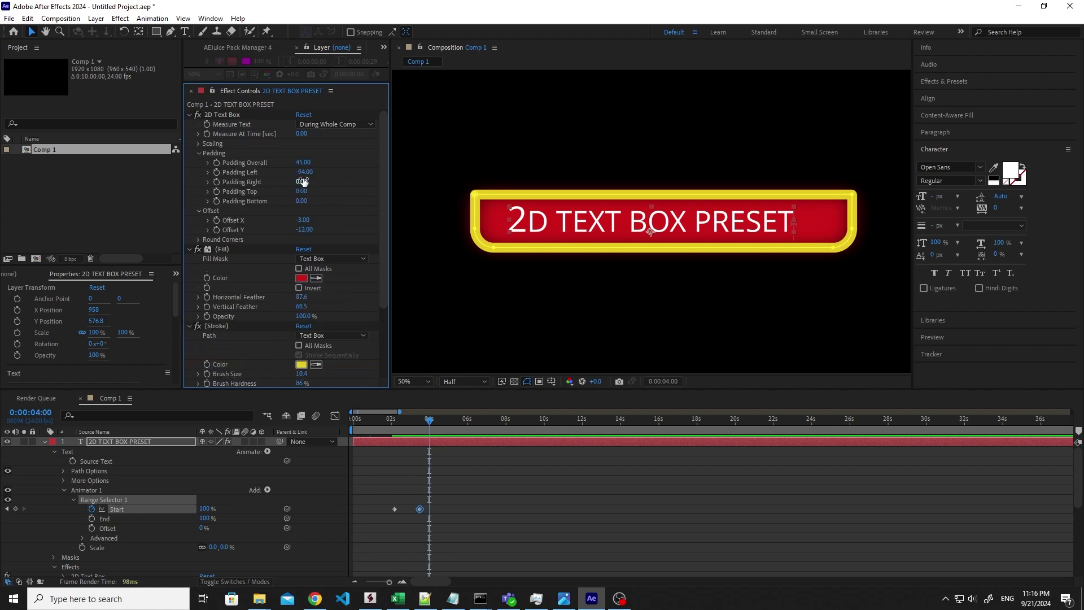
{"action": "left_click", "coordinate": [304, 172]}
{"action": "type", "text": "0"}
{"action": "key", "text": "Return"}
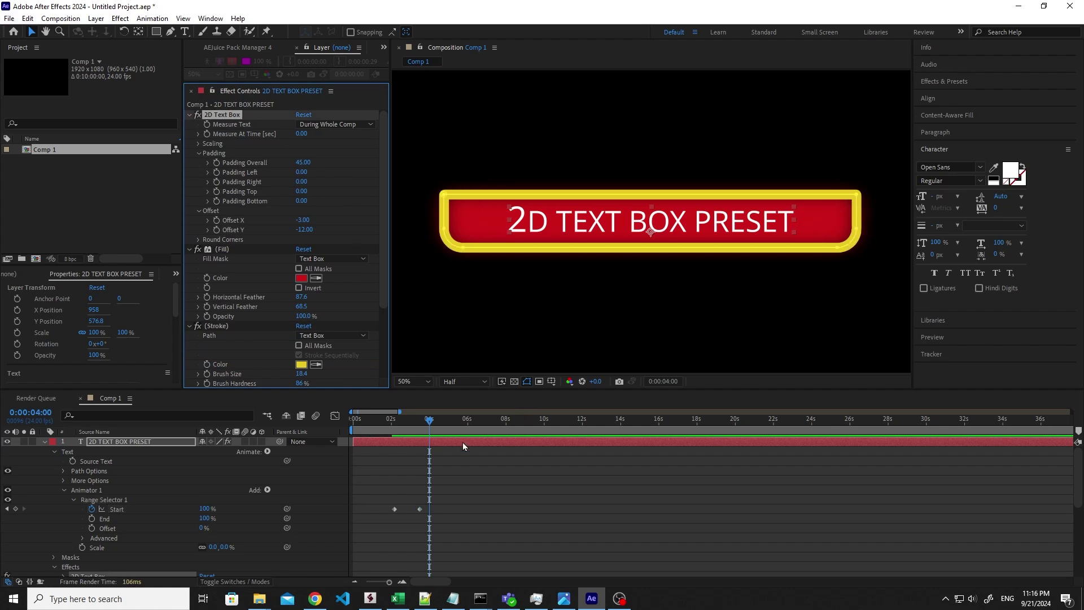
Scrub from 0:00:02:00 through 0:00:02:17 to check that the box grows with the letters
{"action": "left_click_drag", "start_coordinate": [429, 421], "coordinate": [390, 422]}
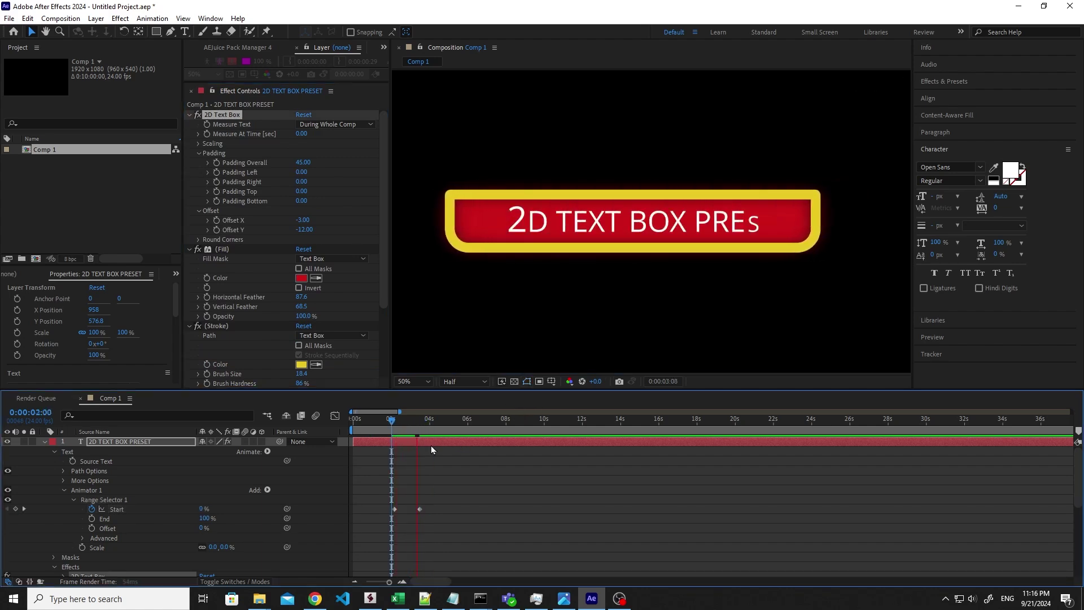
{"action": "left_click", "coordinate": [404, 422]}
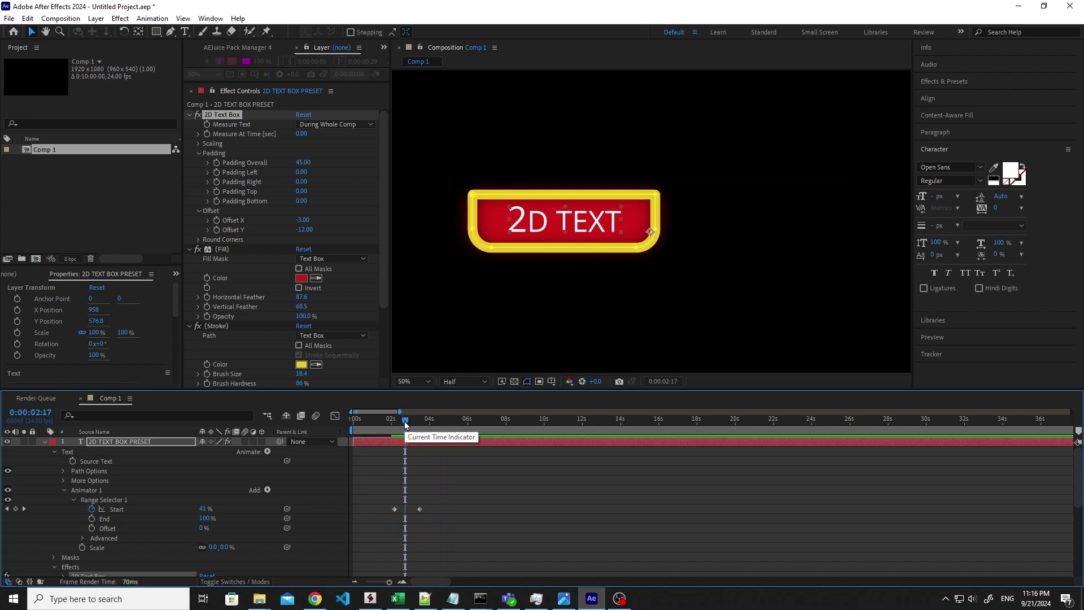
{"action": "left_click_drag", "start_coordinate": [405, 423], "coordinate": [429, 422]}
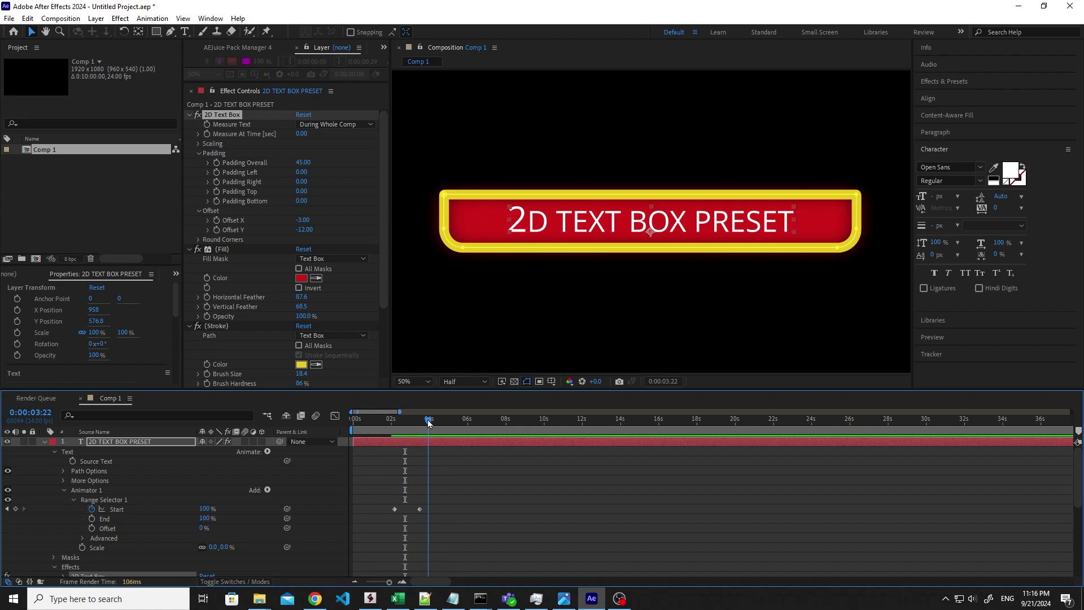